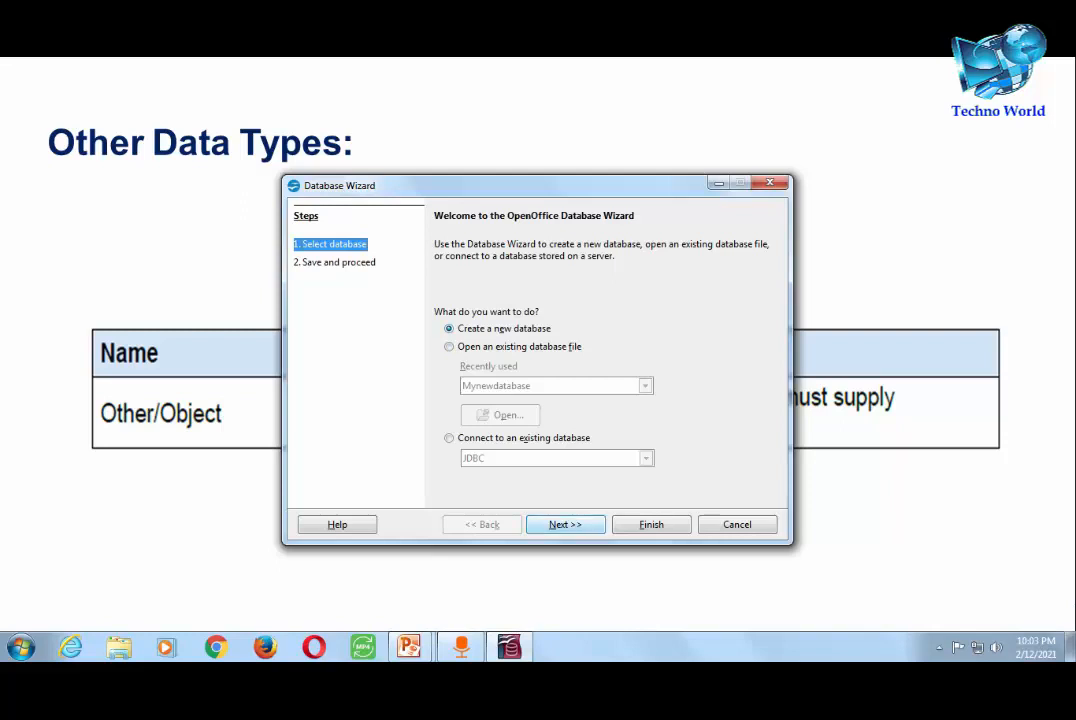
- Leave the new database unregistered and finish the wizard to reach the save prompt
left_click(565, 525)
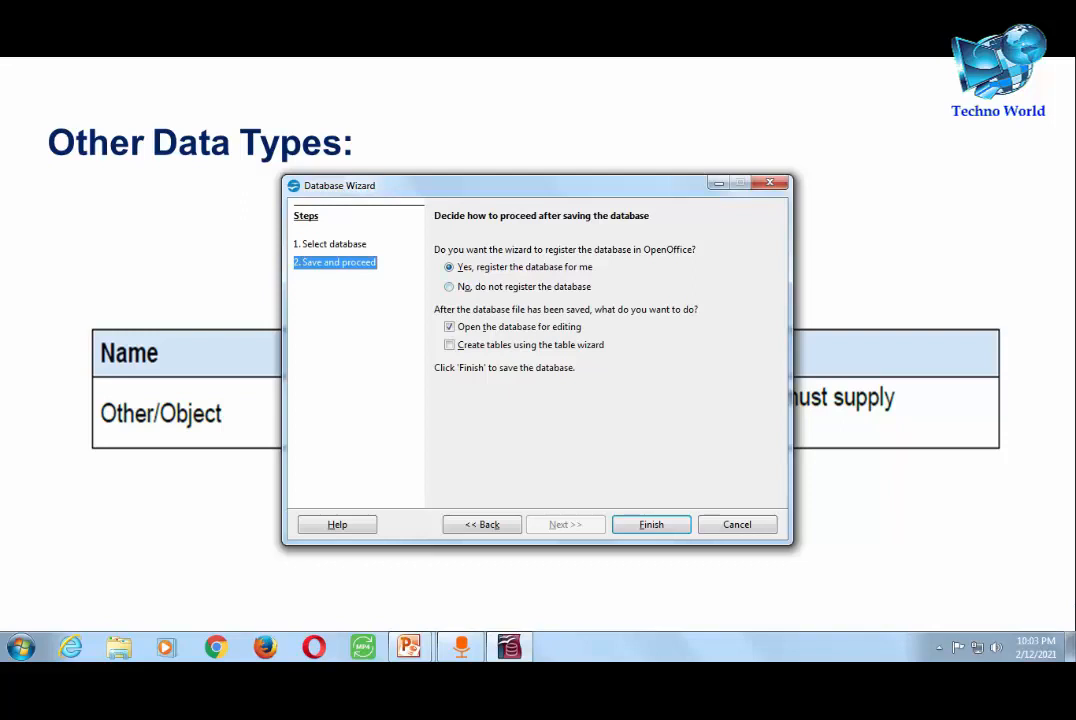
left_click(449, 287)
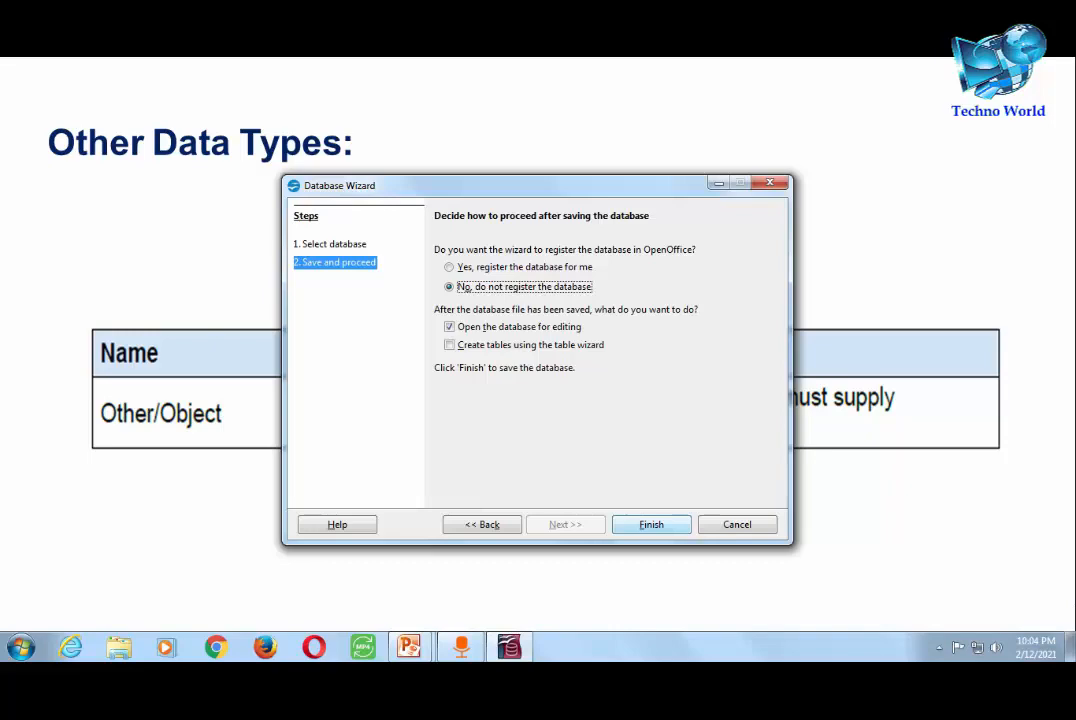
left_click(651, 525)
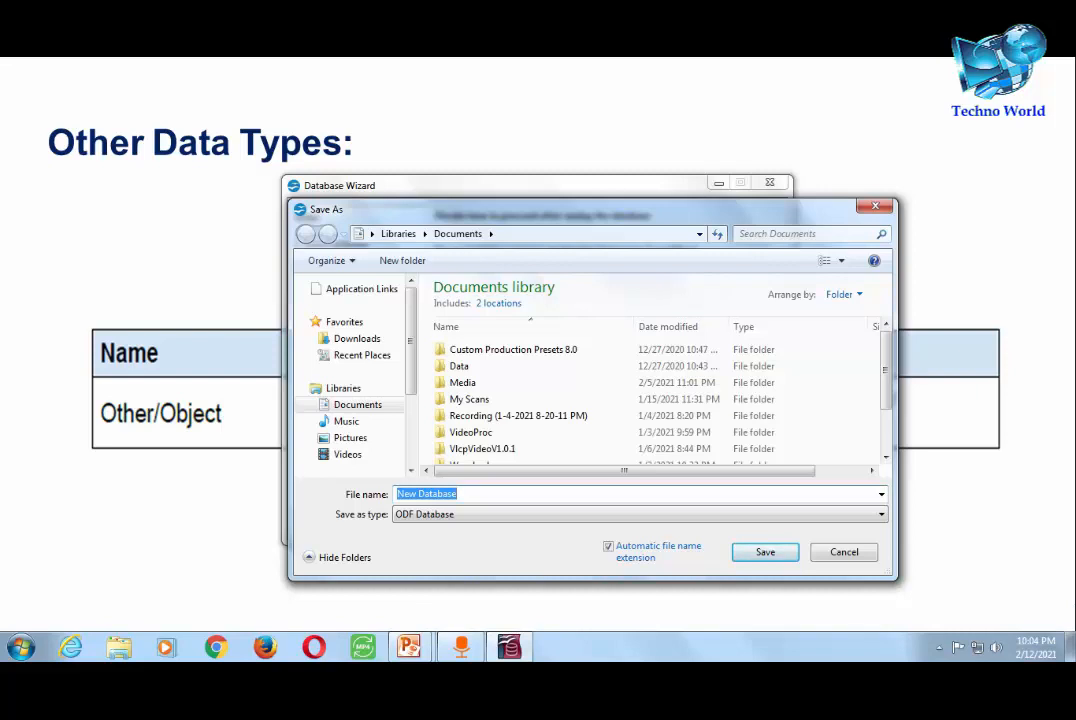
- Save the new database file under the name CLASS10
type("cLASS")
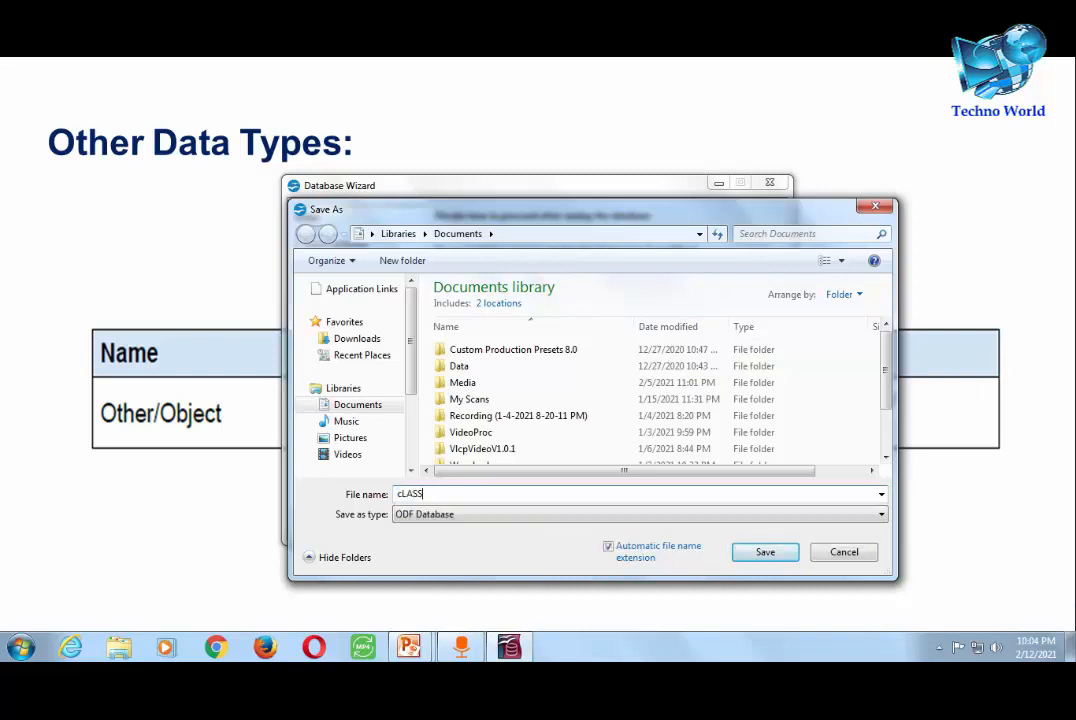
key("BackSpace")
key("BackSpace")
key("BackSpace")
key("BackSpace")
key("BackSpace")
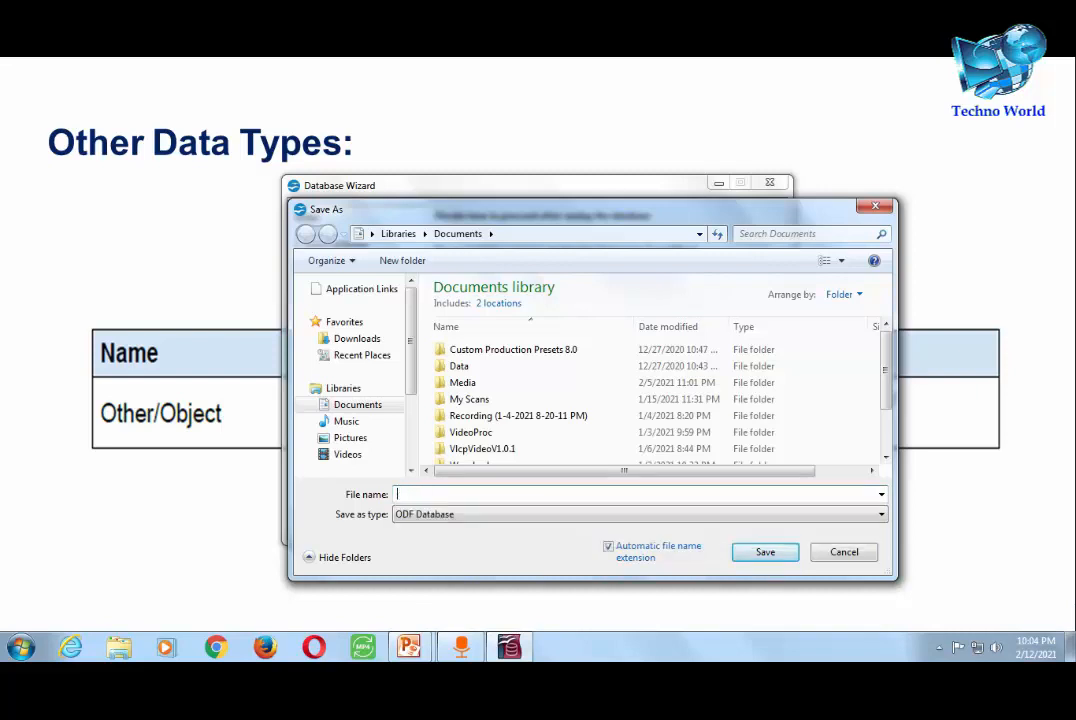
type("CLASS10")
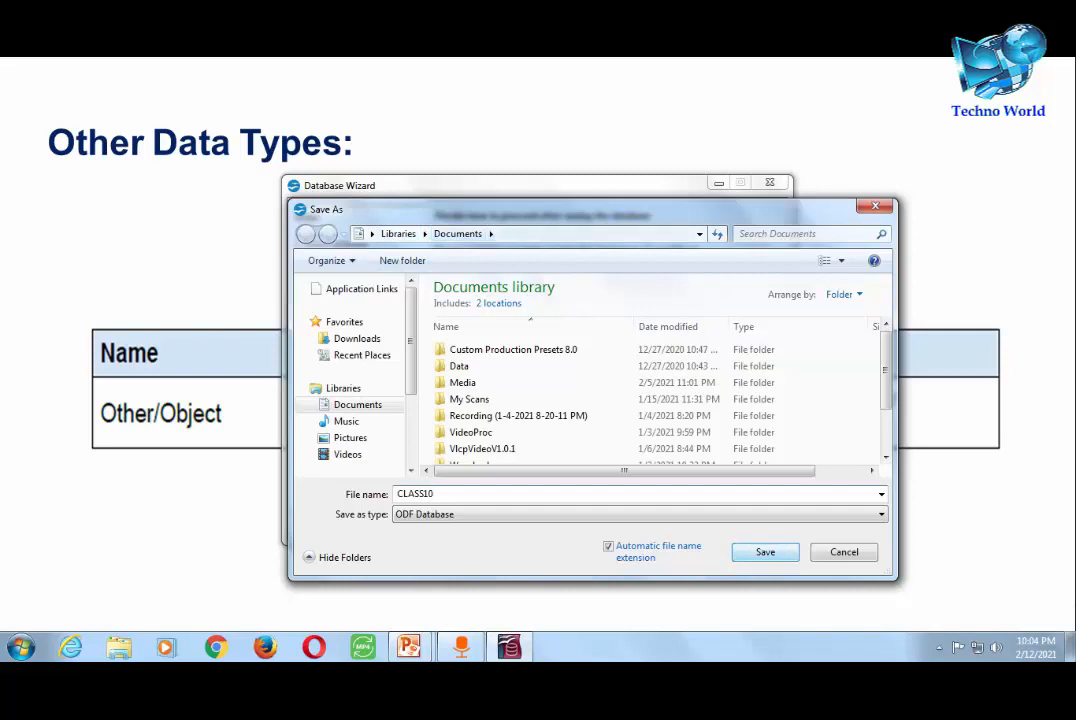
key("Return")
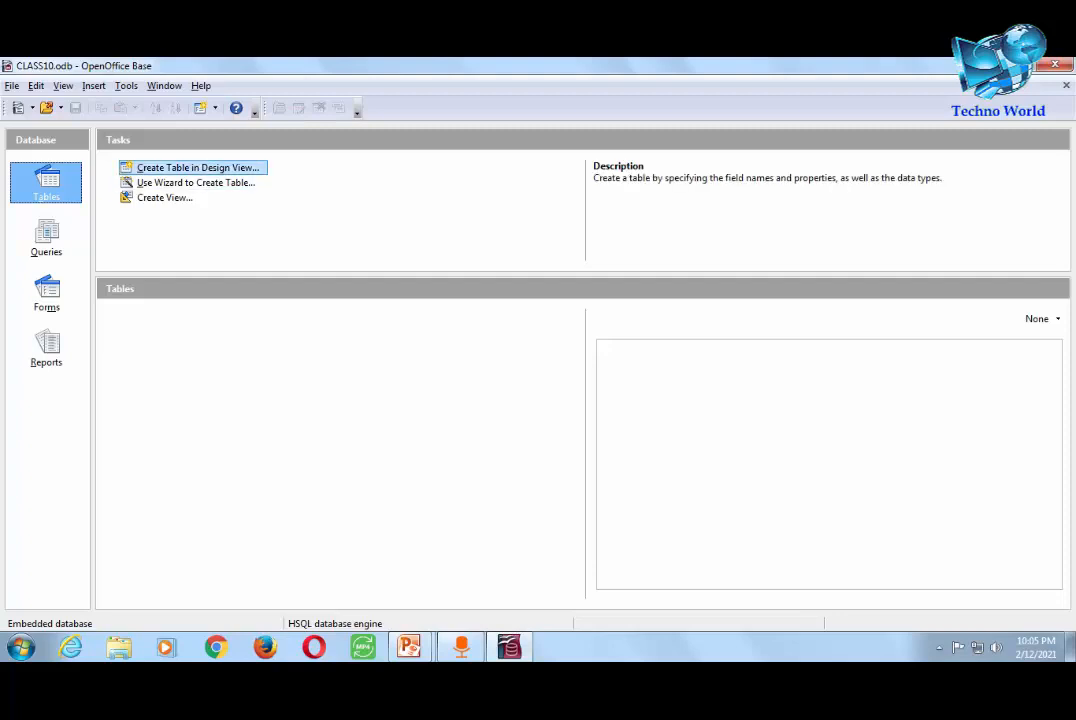
- In a new design-view table, add a St_ID field of type Number with Entry required Yes
left_click(198, 168)
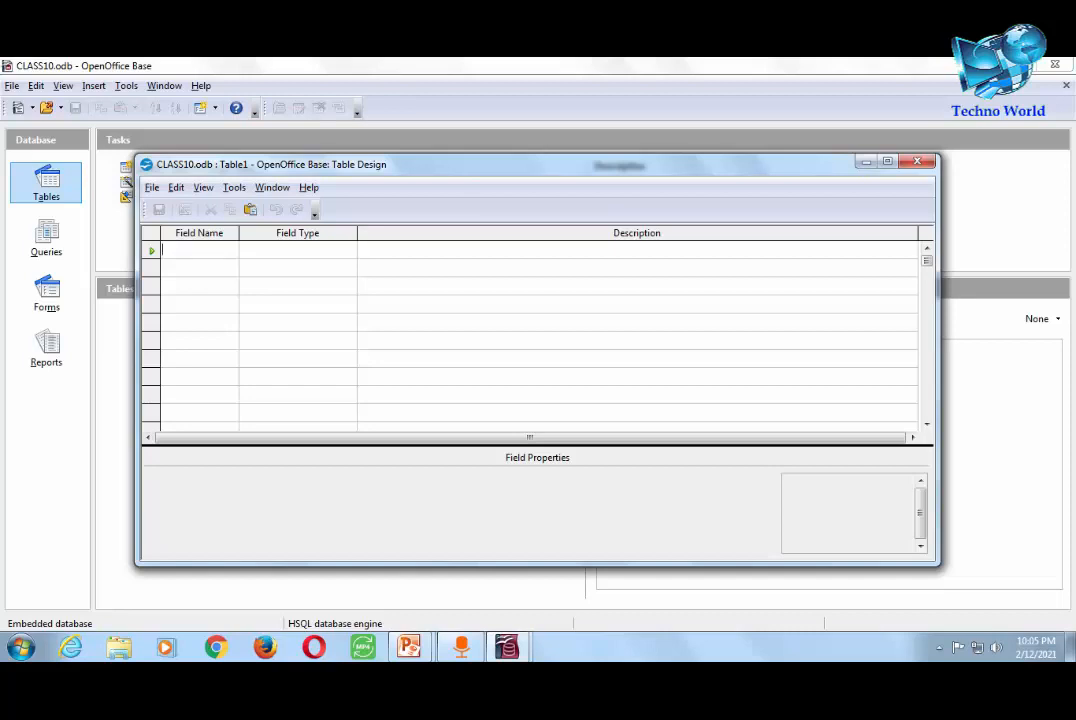
type("St_ID")
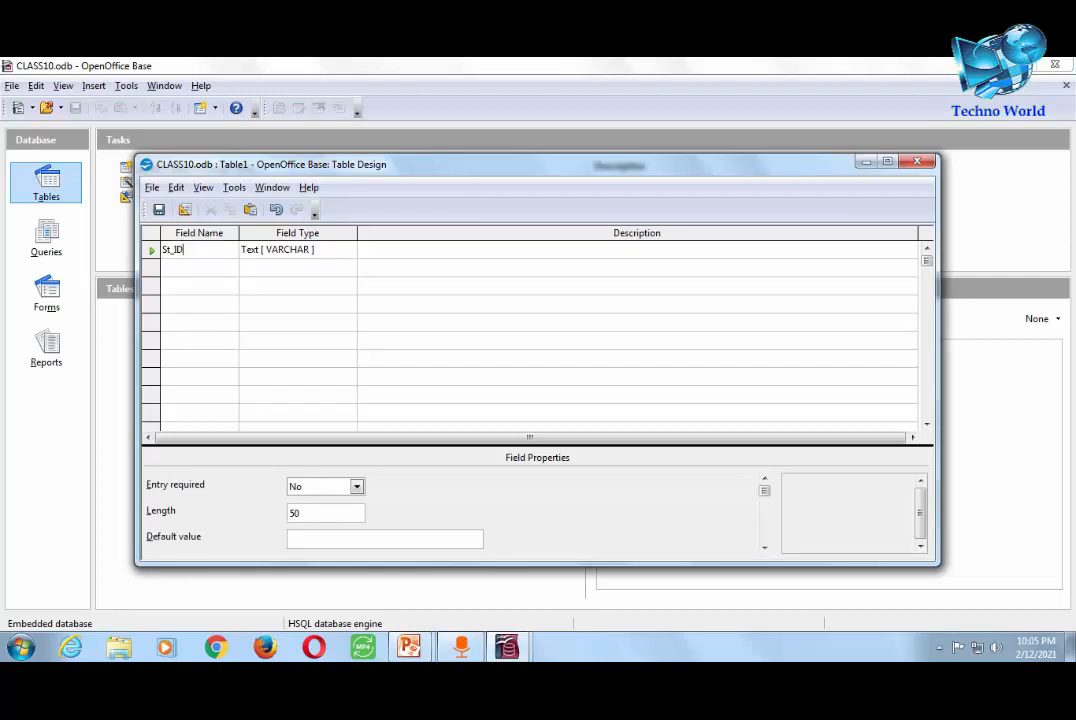
key("Tab")
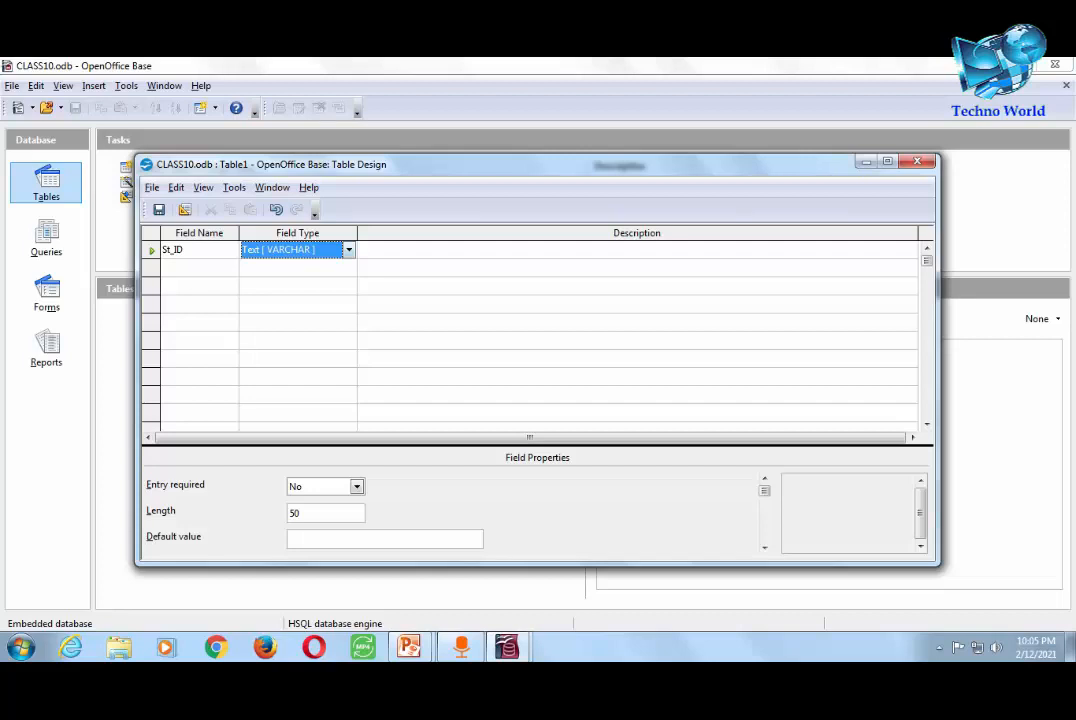
key("alt+Down")
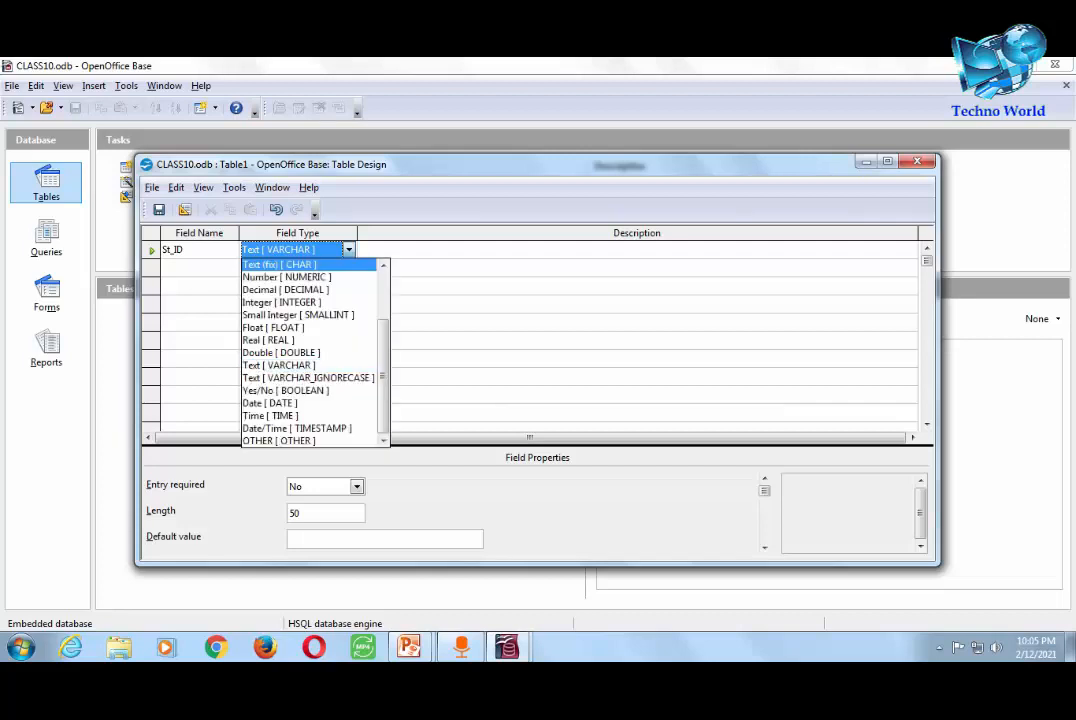
key("Return")
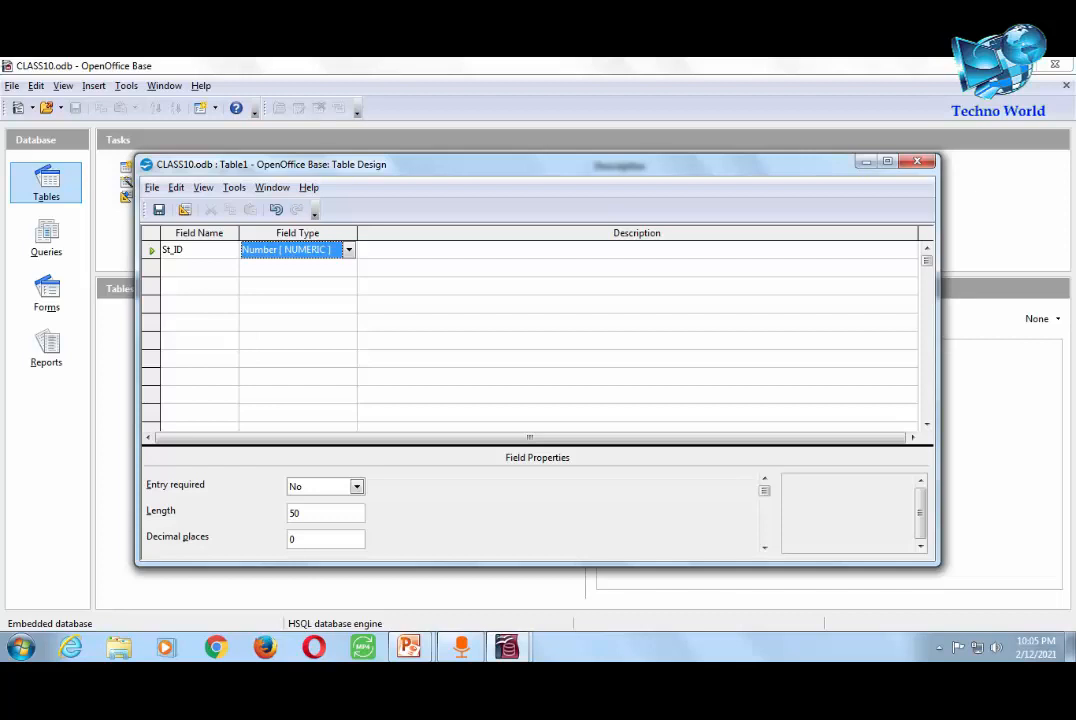
left_click(357, 487)
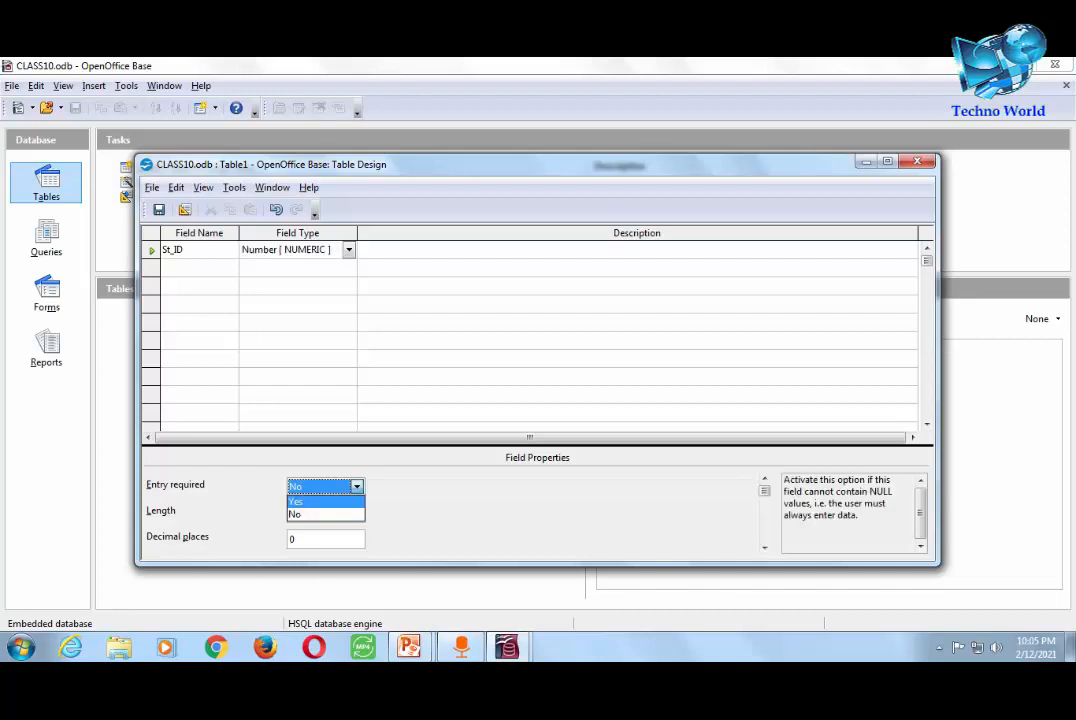
left_click(325, 502)
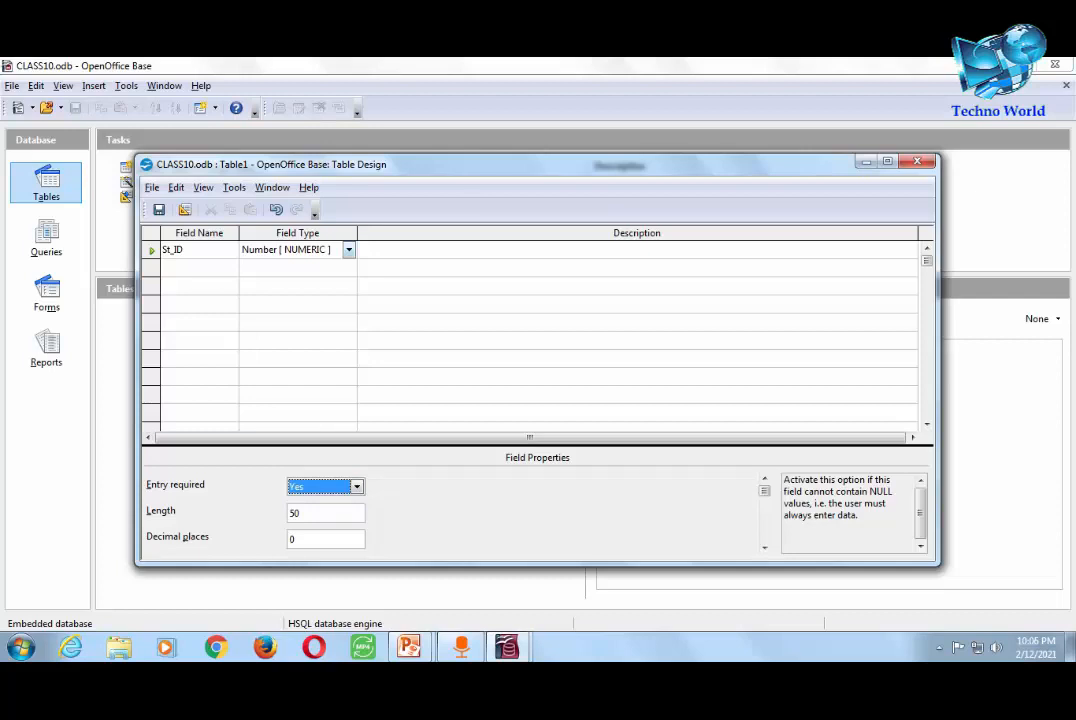
left_click(349, 250)
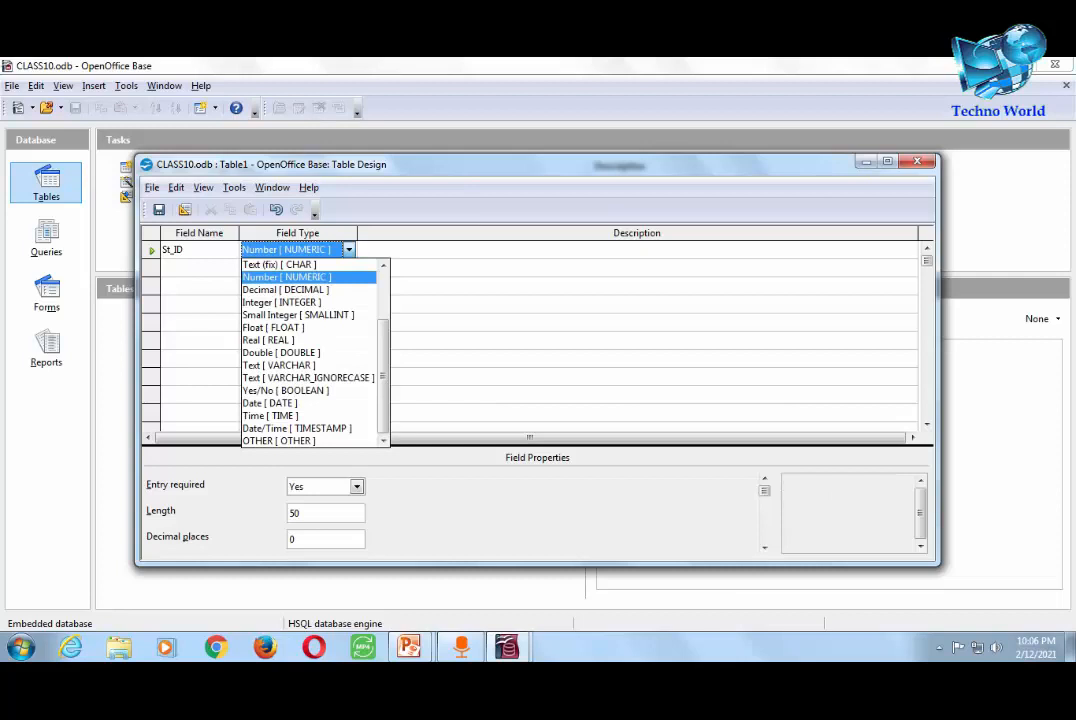
- Change St_ID's type to Integer and set its AutoValue to Yes
key("Down")
key("Down")
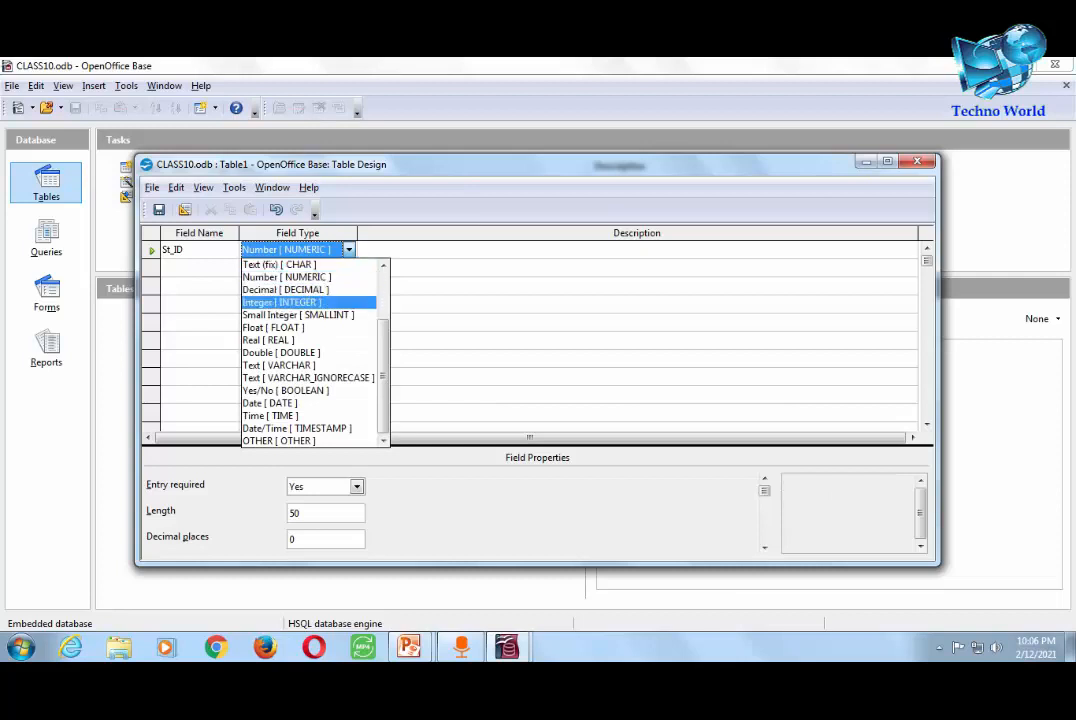
key("Return")
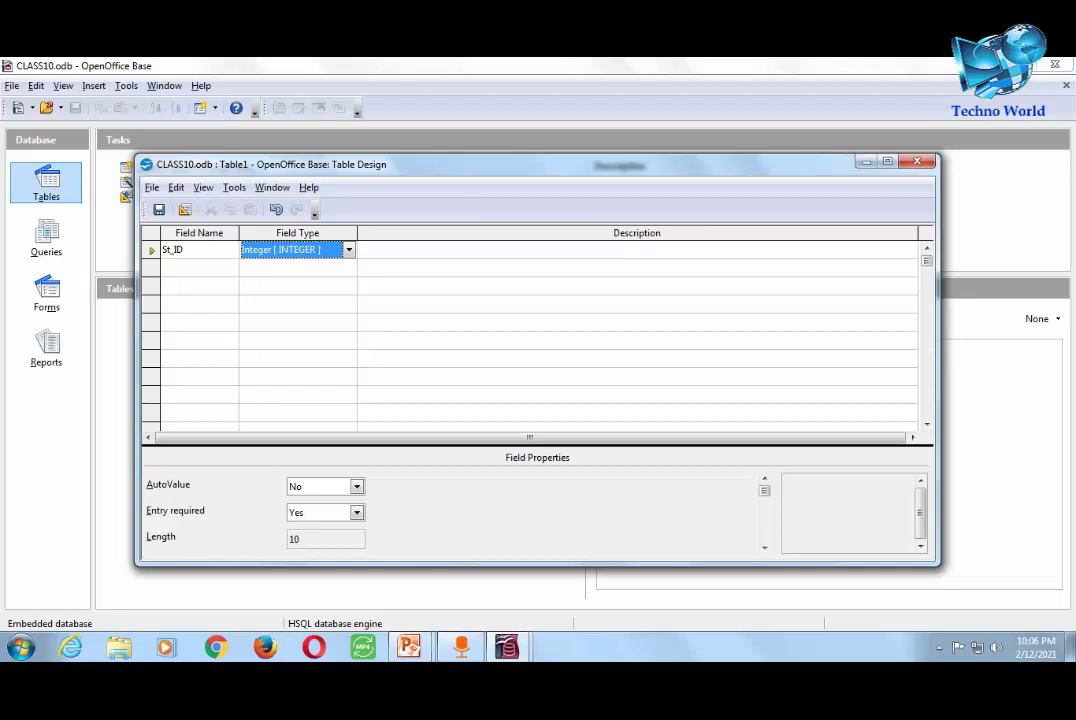
left_click(357, 487)
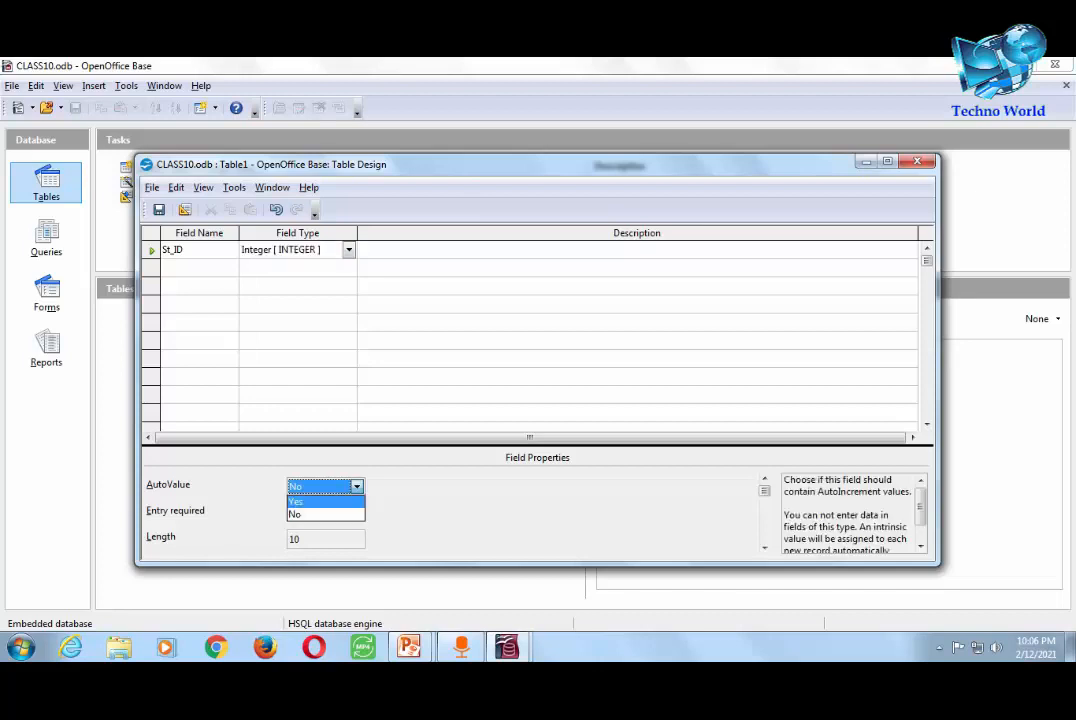
left_click(322, 502)
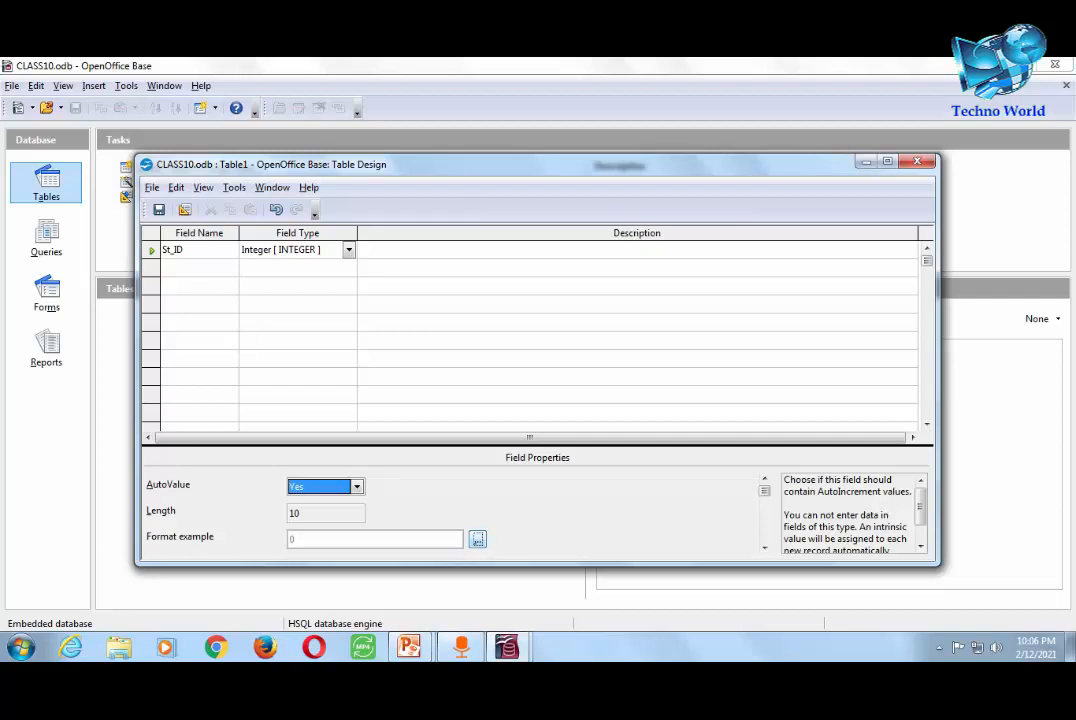
left_click(477, 539)
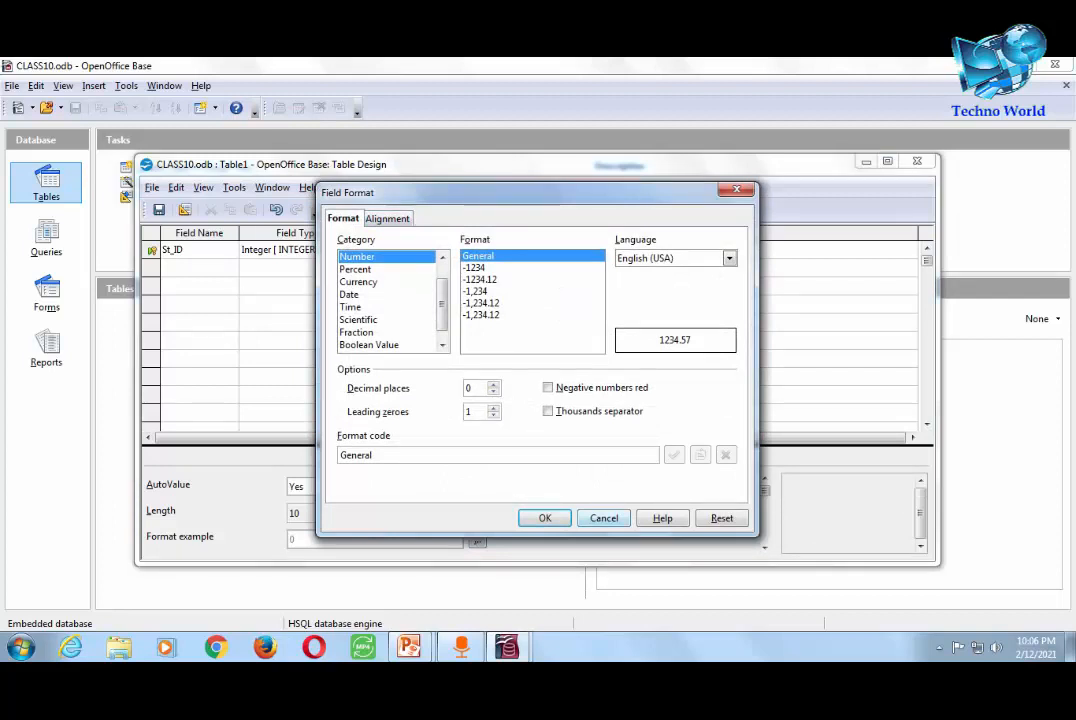
left_click(604, 518)
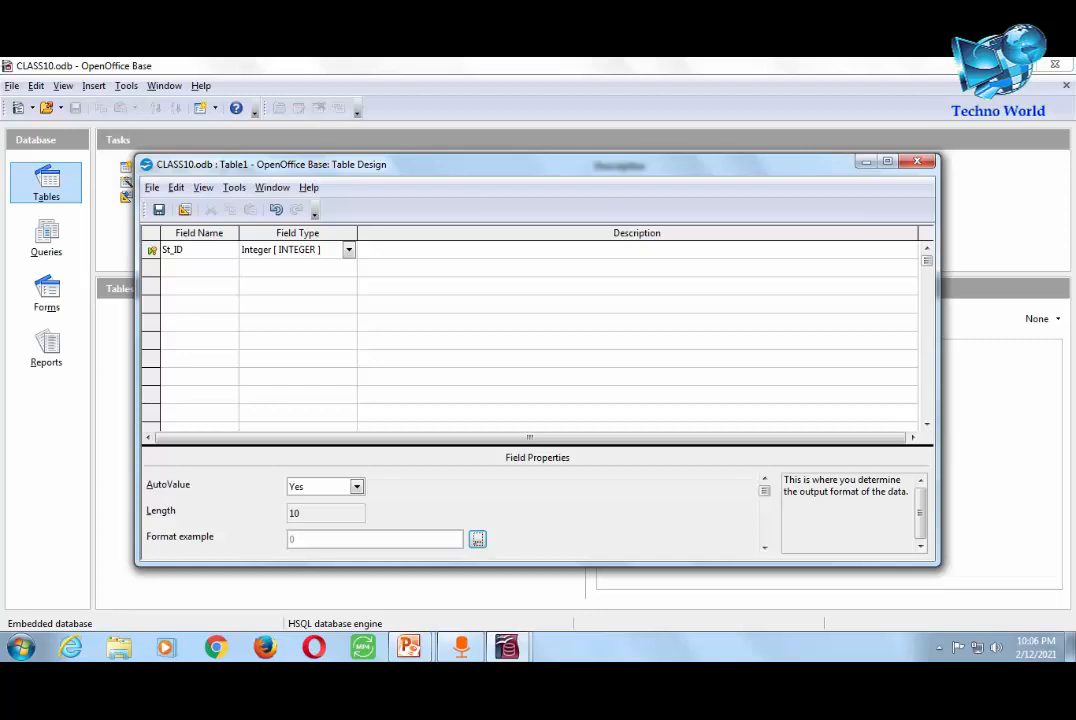
left_click(199, 268)
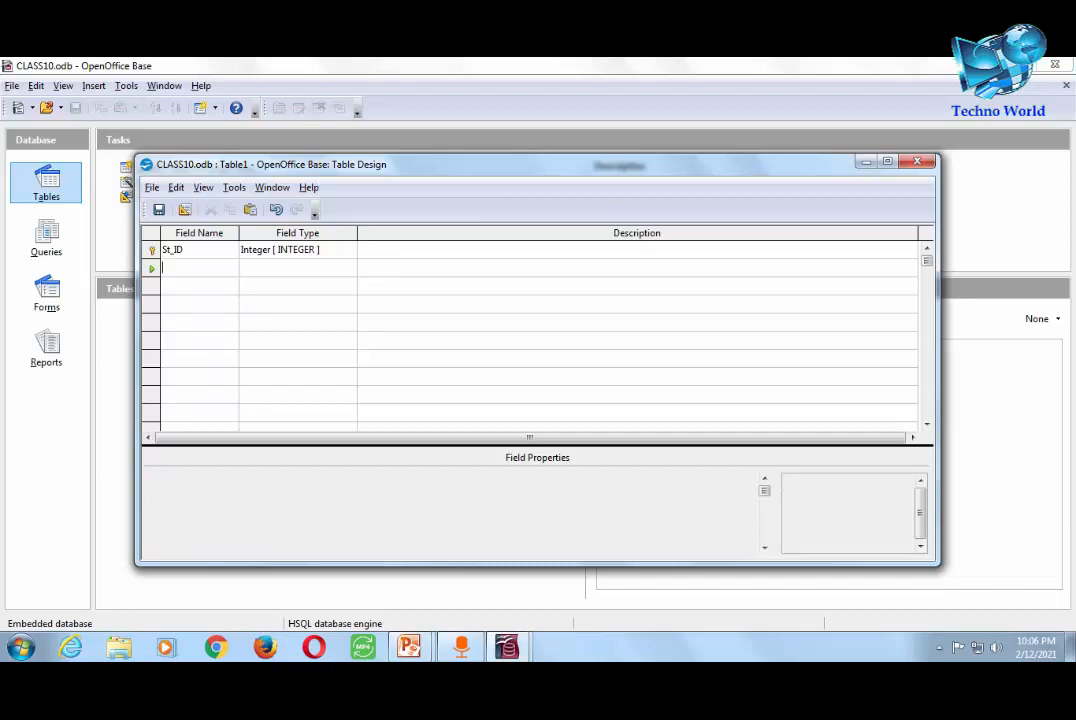
- Add a St_Name field, keeping the default Text type
type("D")
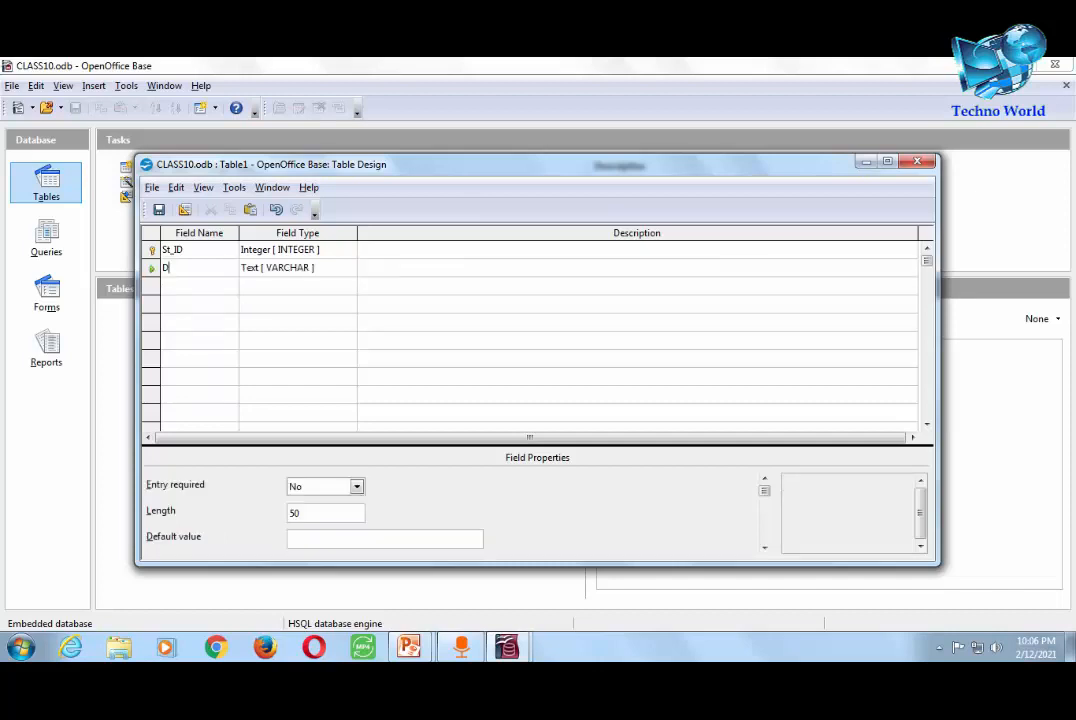
type("t_Name")
key("BackSpace")
key("BackSpace")
key("BackSpace")
key("BackSpace")
key("BackSpace")
key("BackSpace")
key("BackSpace")
type("St_Name")
key("Tab")
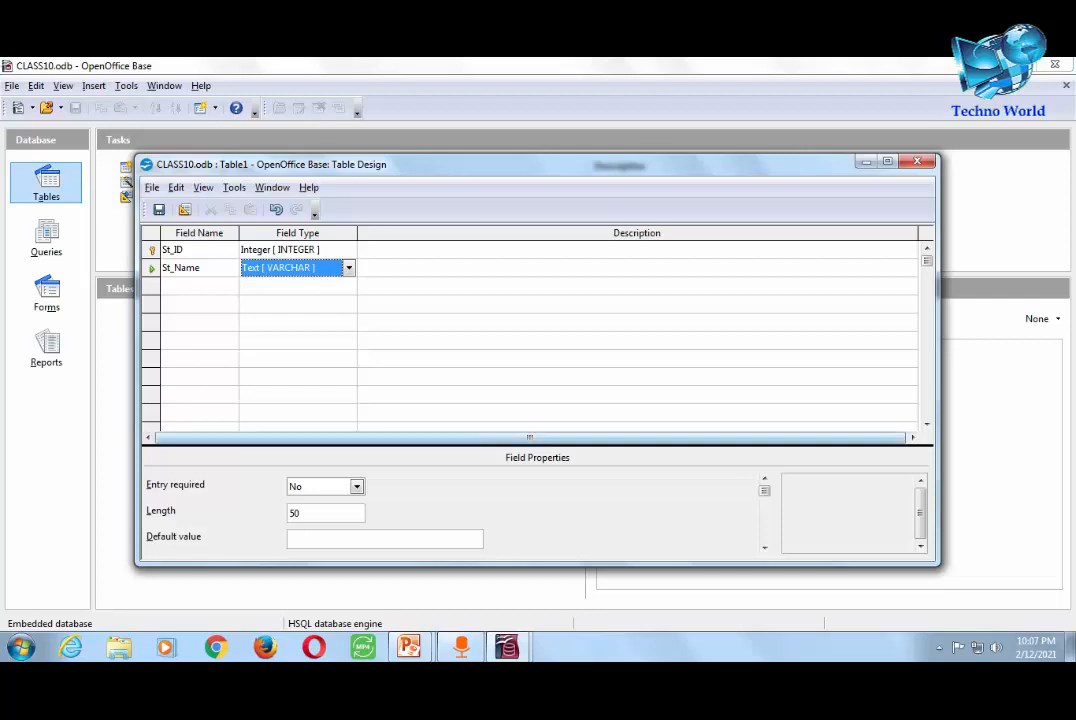
key("Tab")
key("Tab")
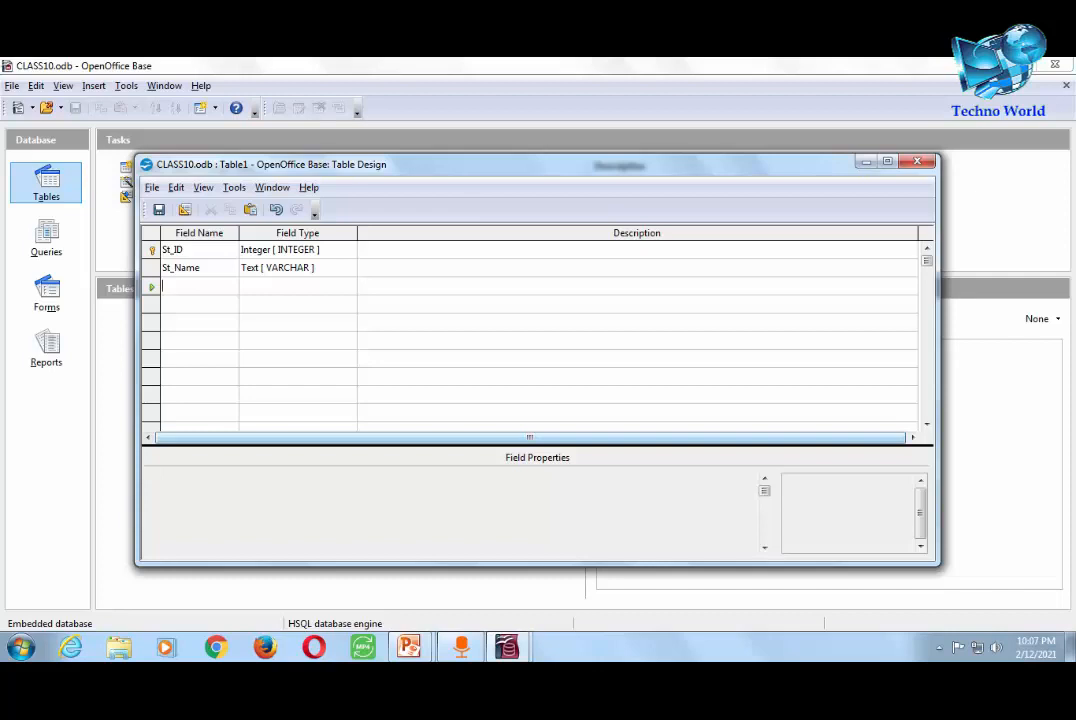
- Add a Class field of type Integer
type("Class")
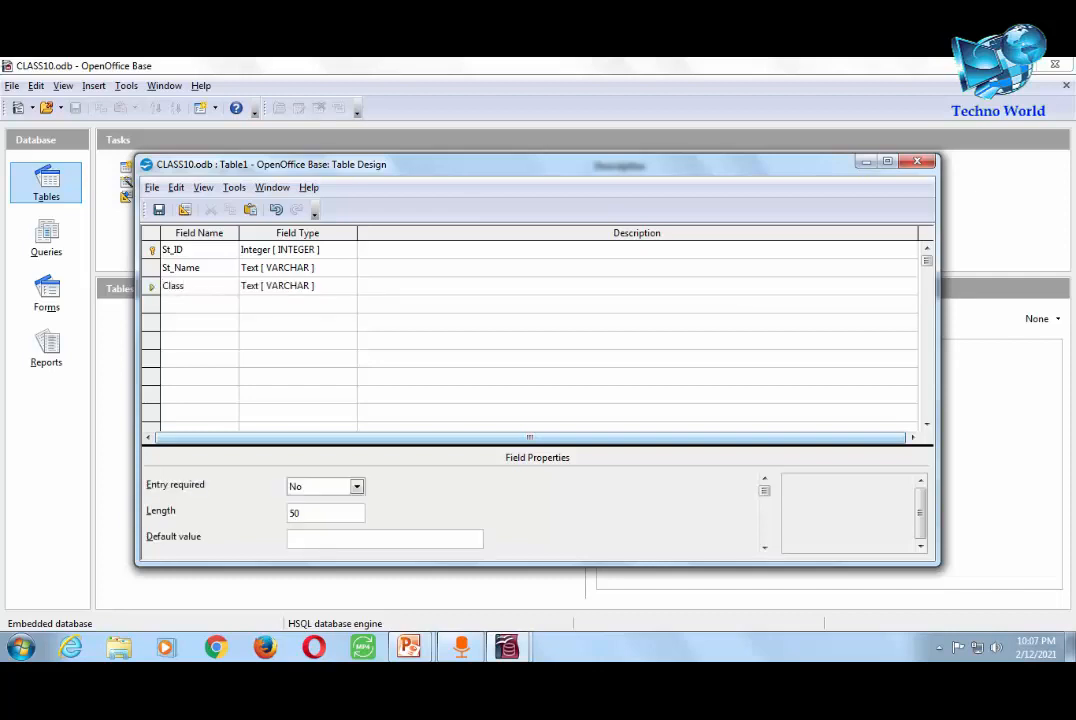
key("Tab")
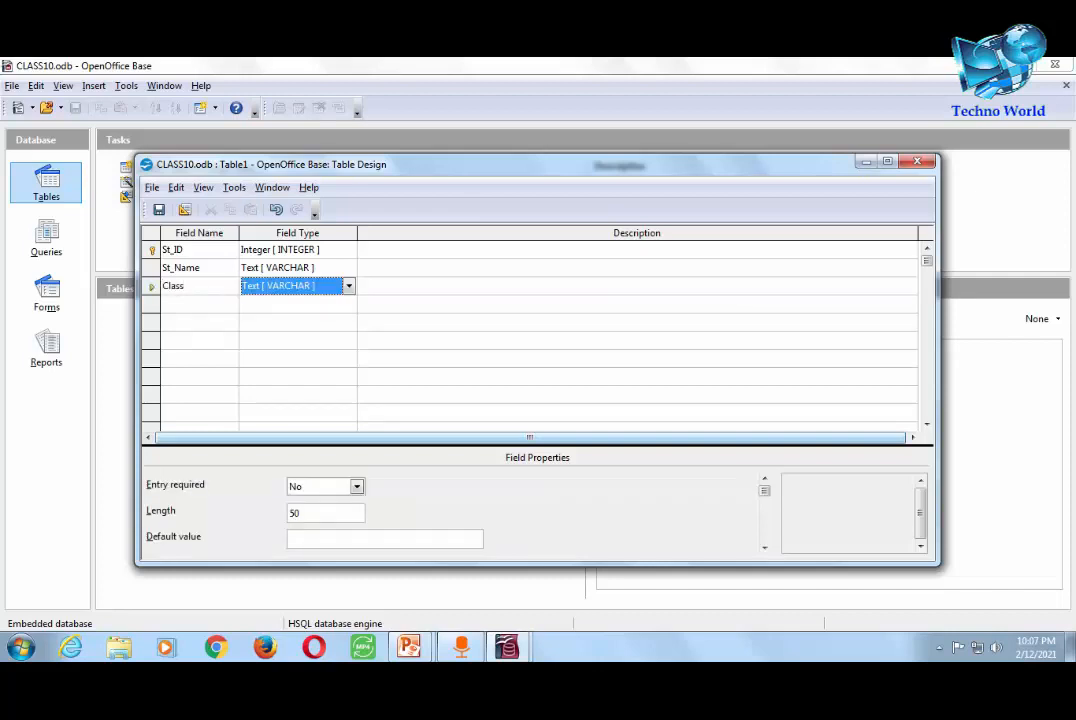
key("i")
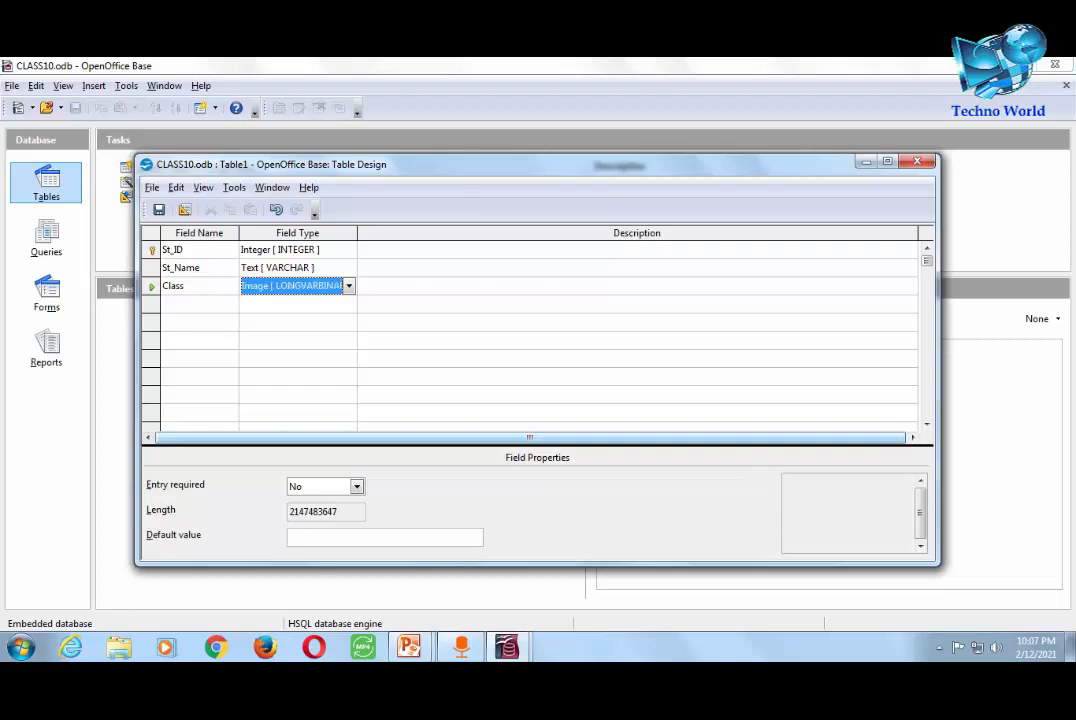
key("i")
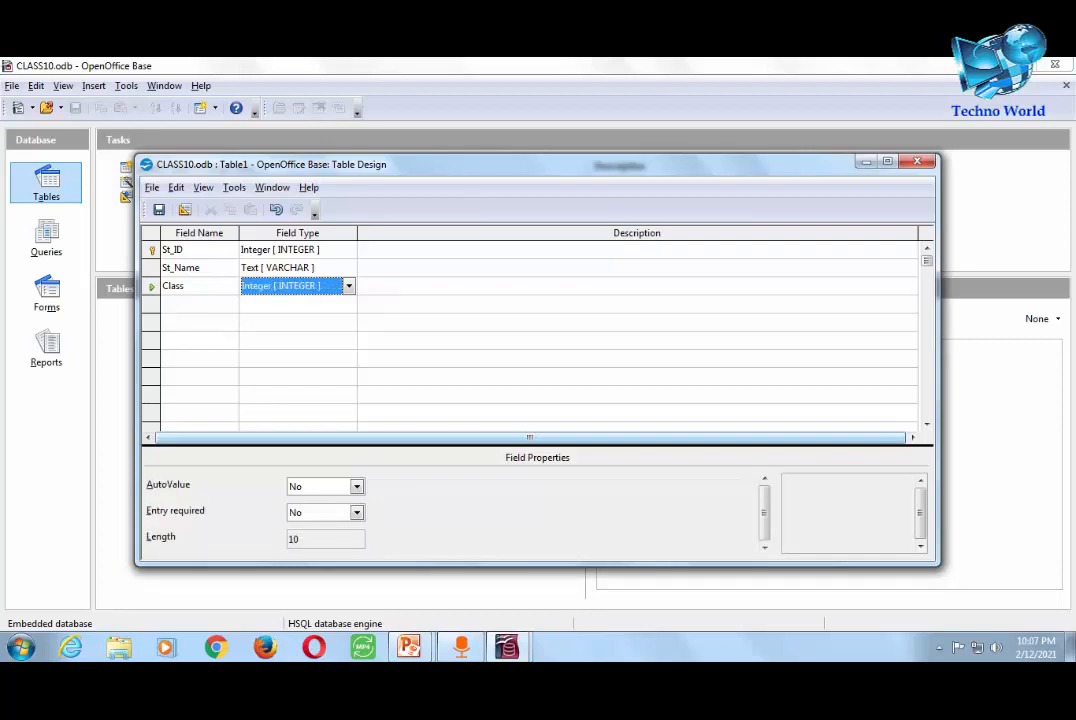
key("Tab")
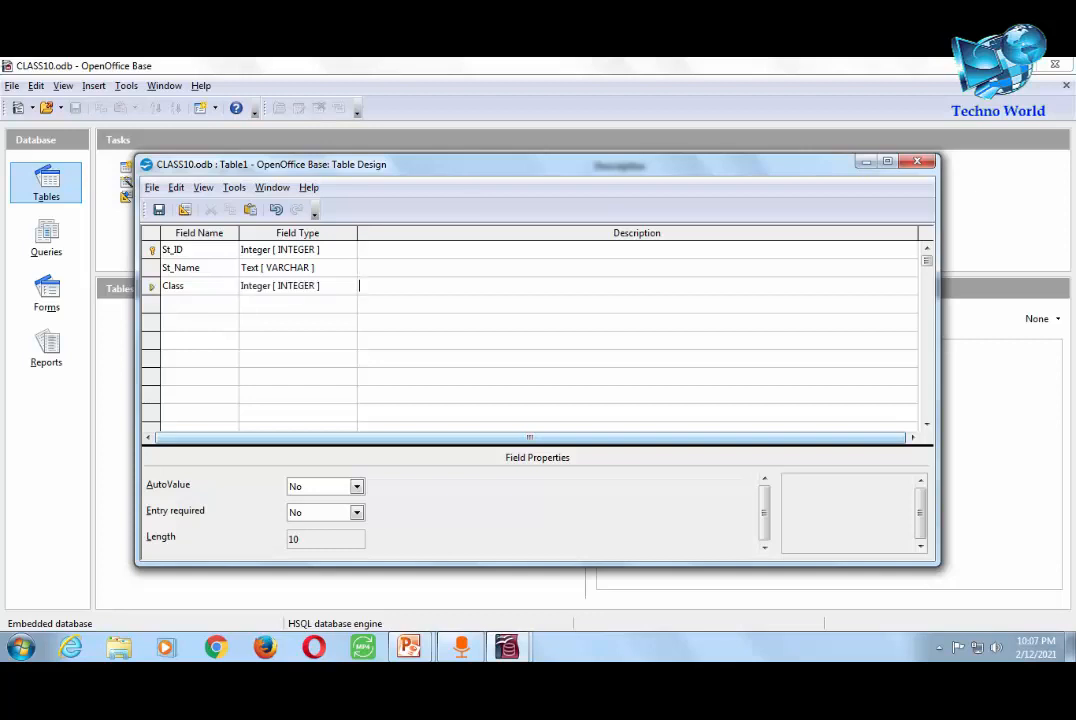
key("Tab")
- Add a Section field of type Text with length 2
type("Section")
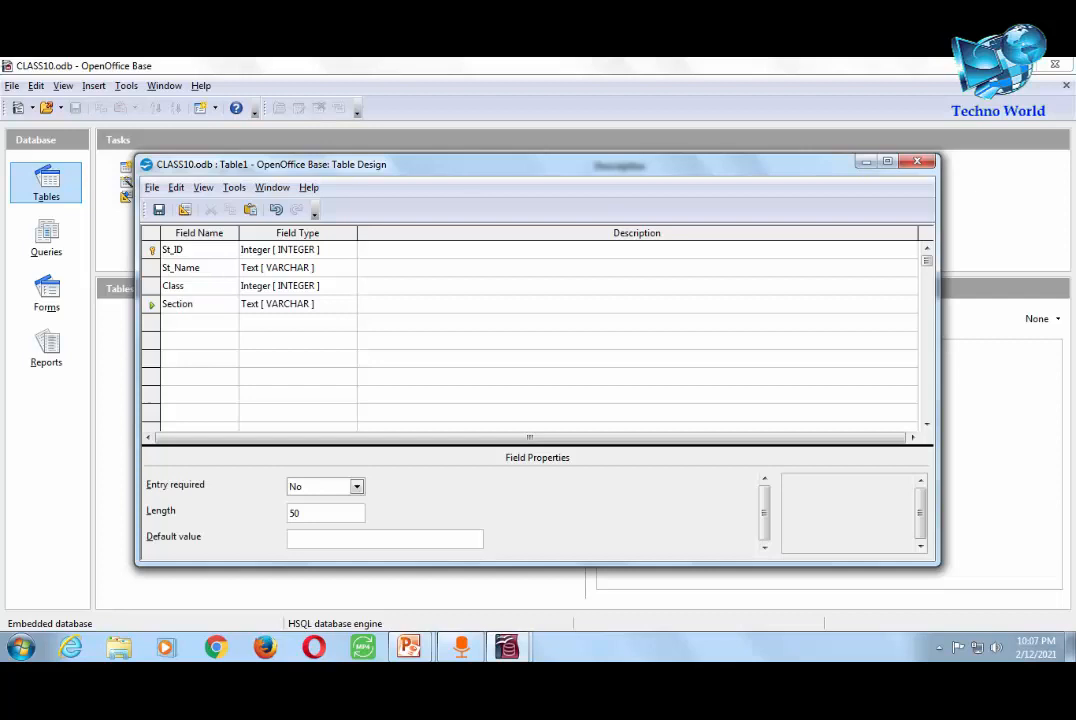
key("Tab")
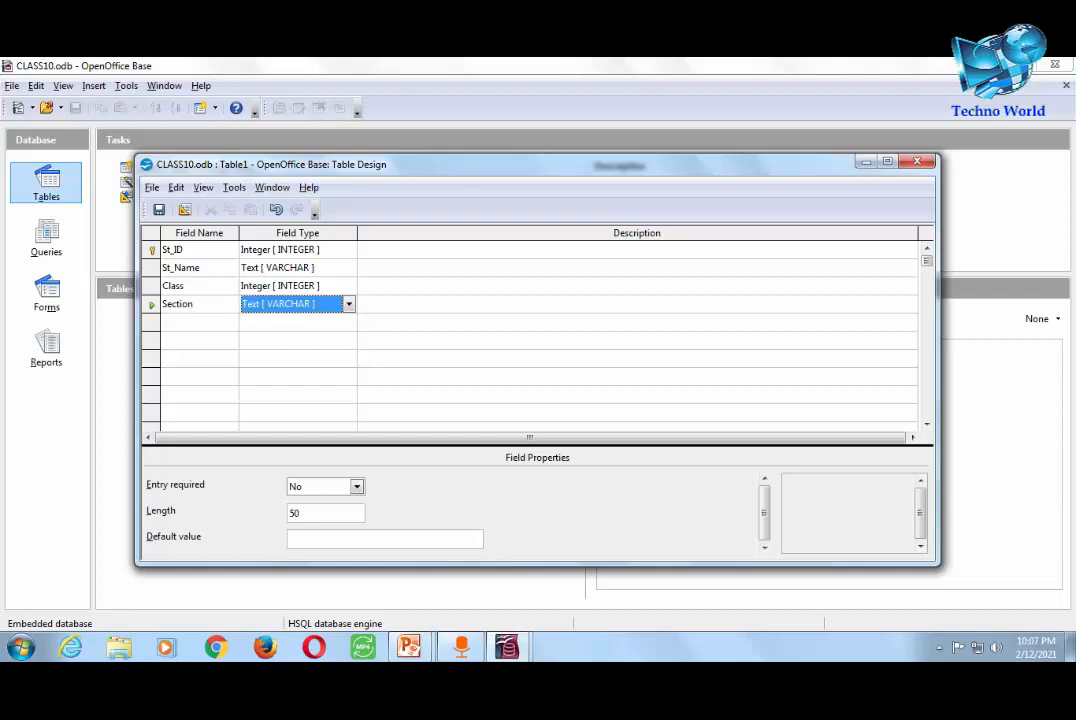
left_click(318, 513)
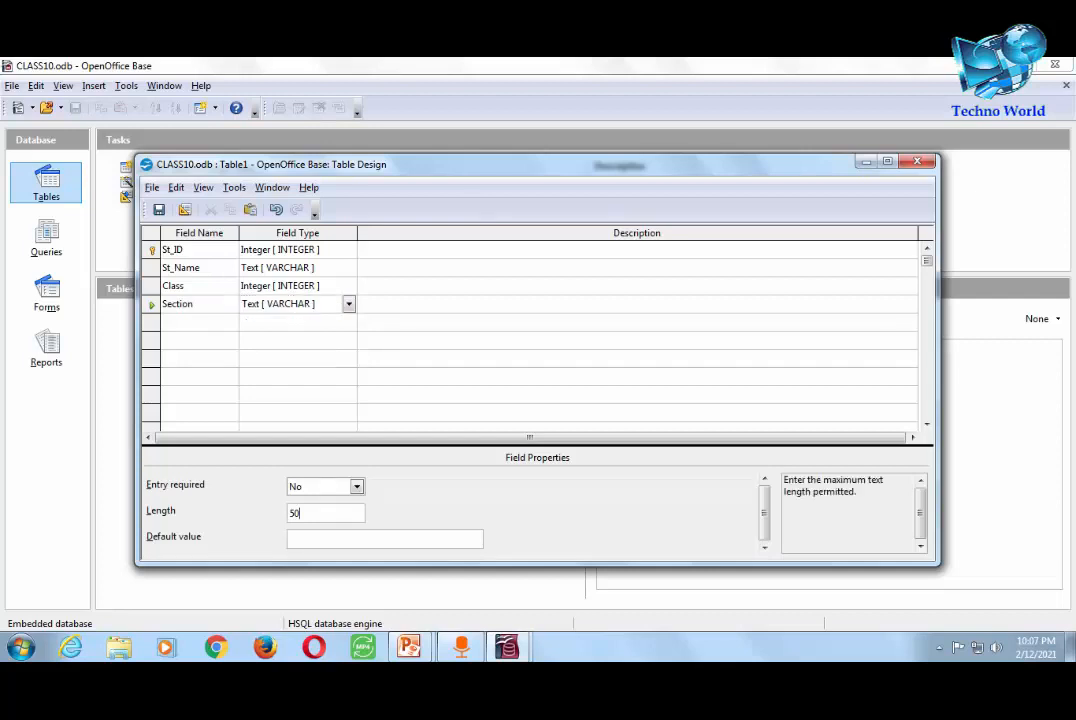
key("BackSpace")
key("BackSpace")
type("2")
left_click(450, 304)
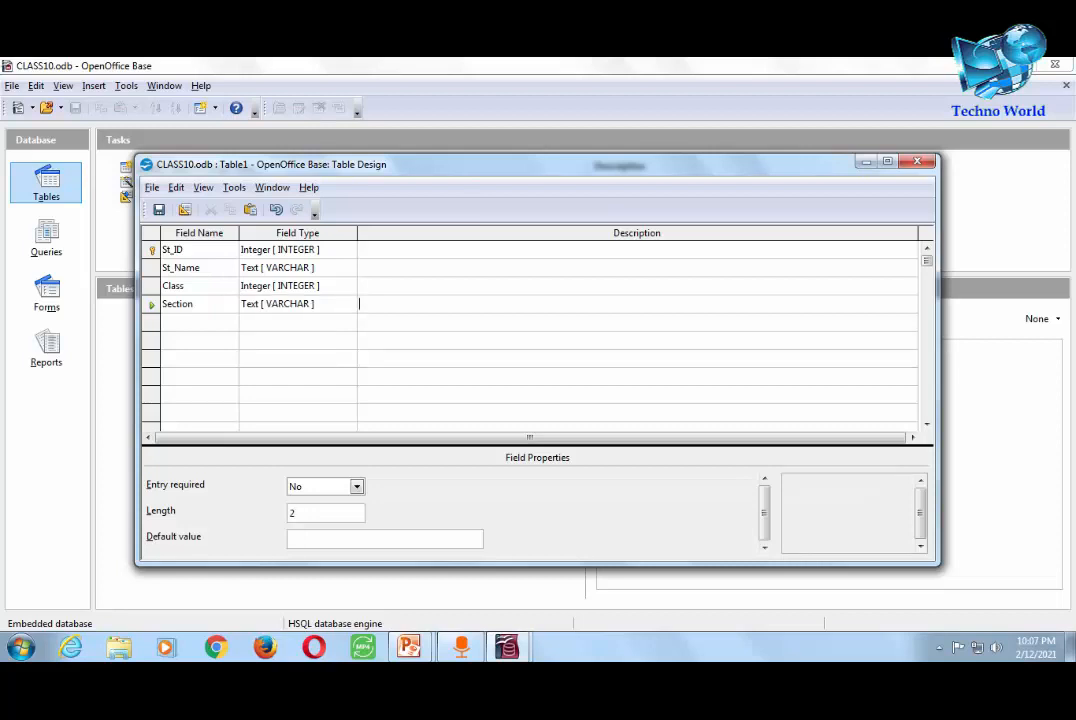
key("Tab")
- Add a required Integer field named Roll and save the table design
type("Roll")
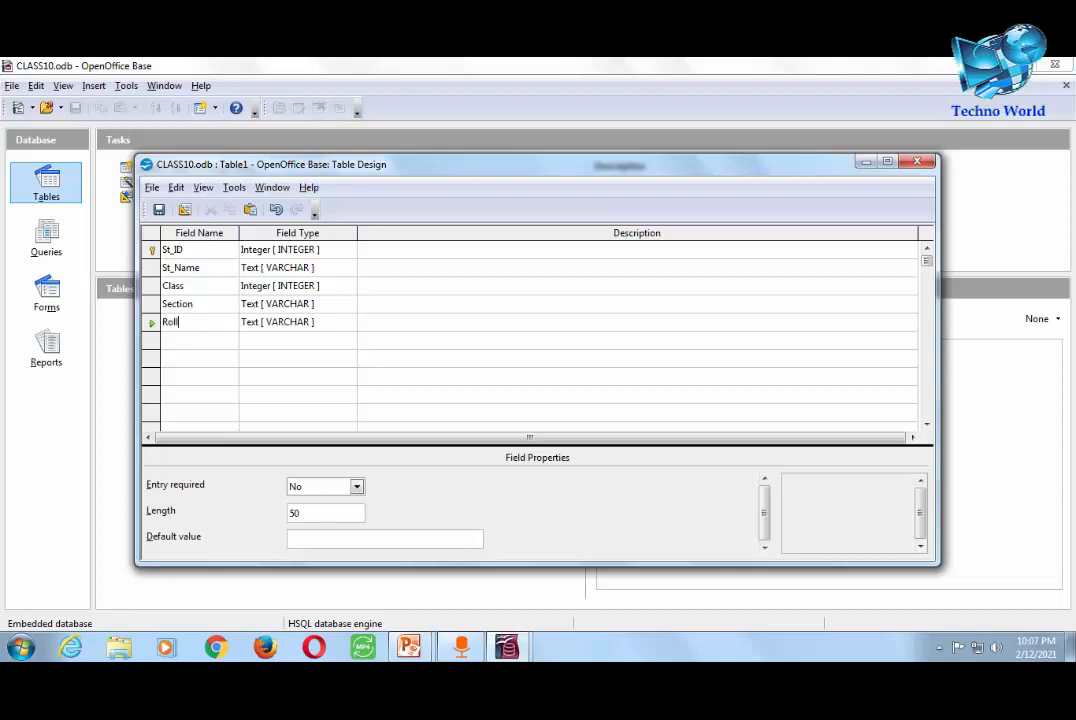
key("Tab")
key("i")
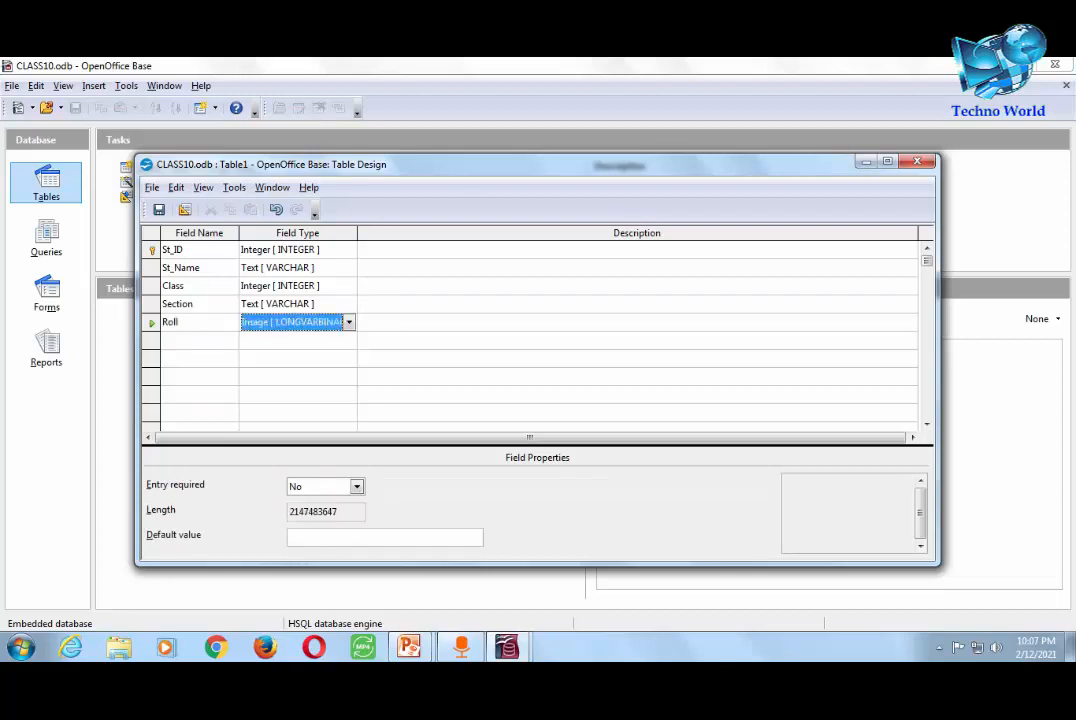
key("i")
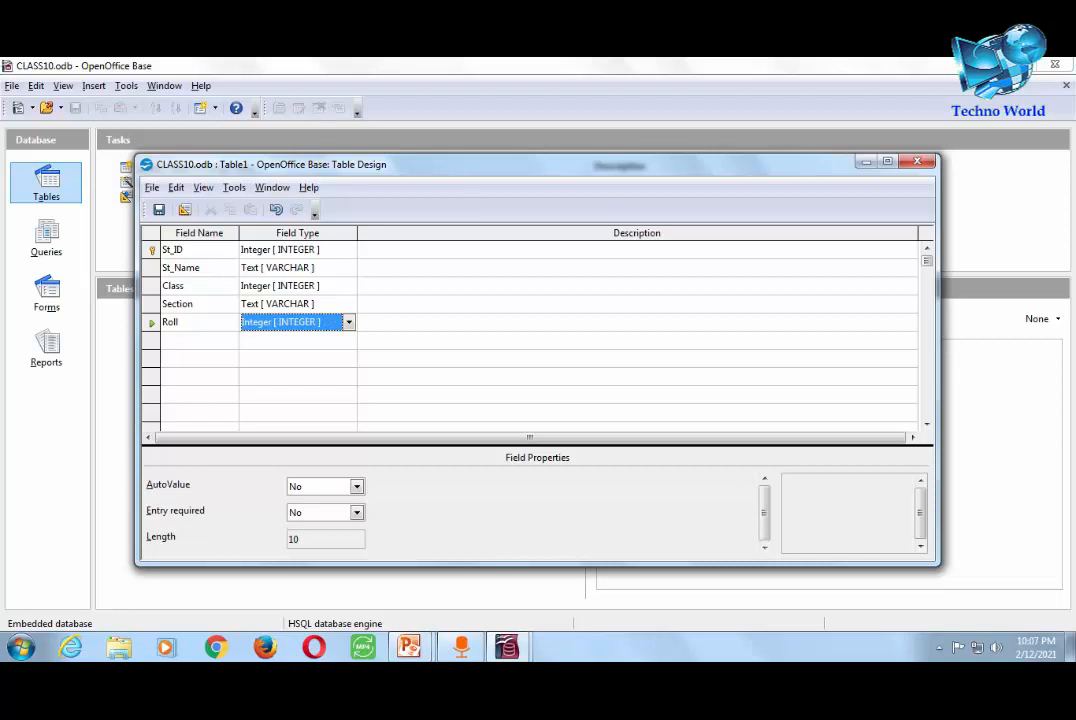
left_click(325, 539)
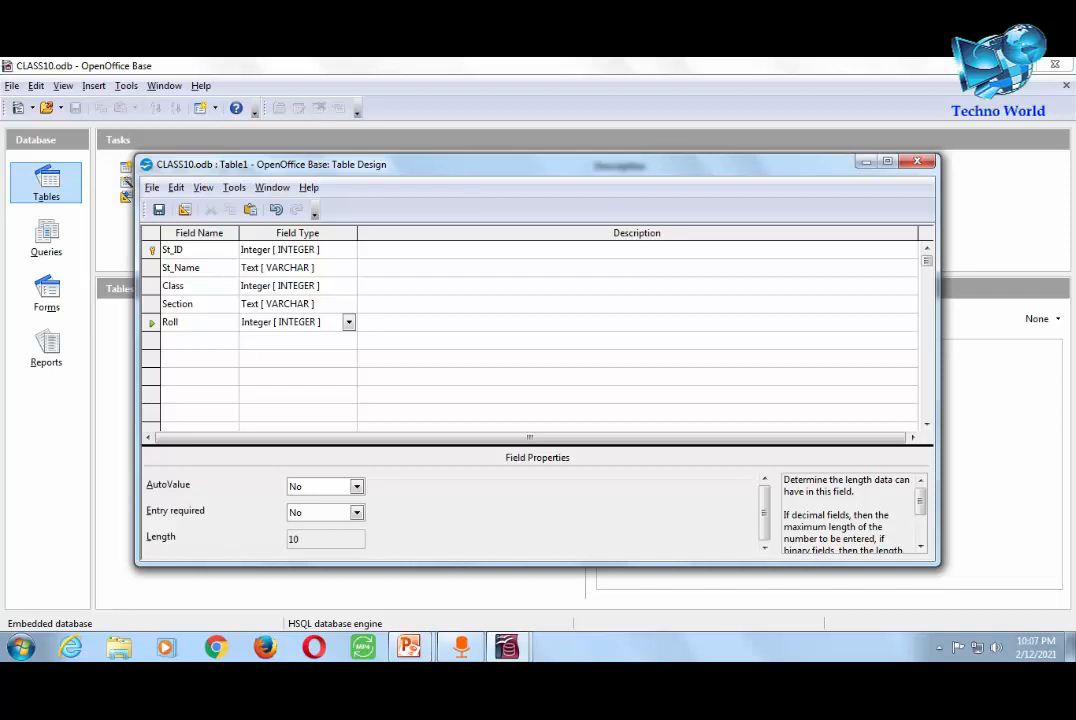
left_click(357, 513)
left_click(325, 527)
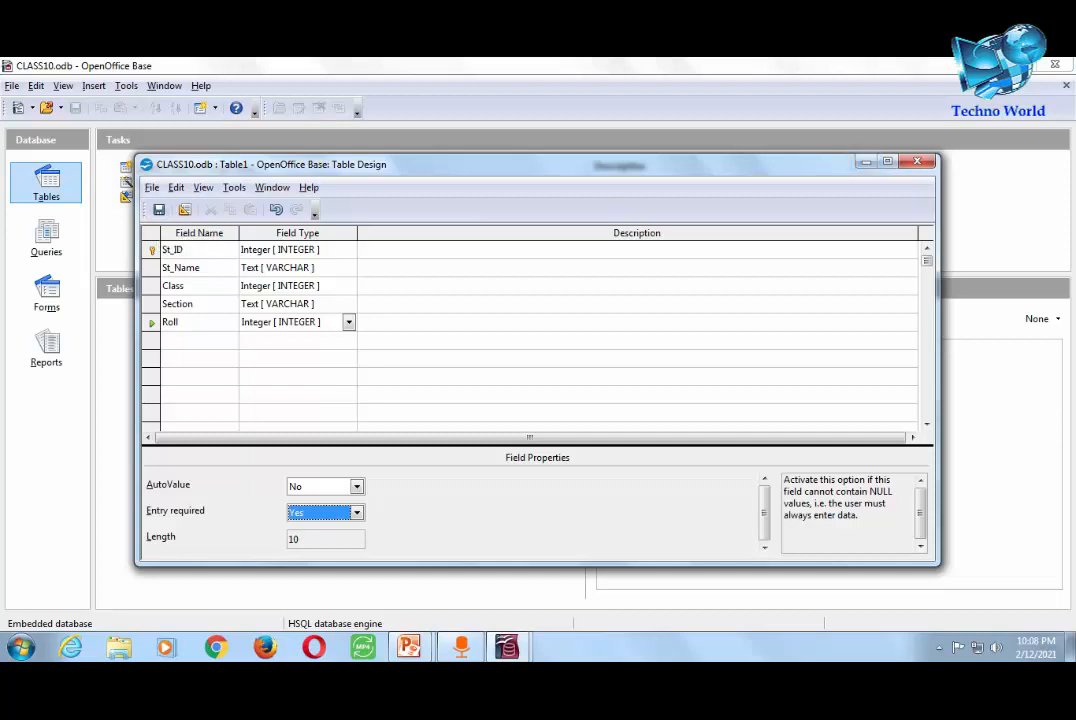
left_click(158, 209)
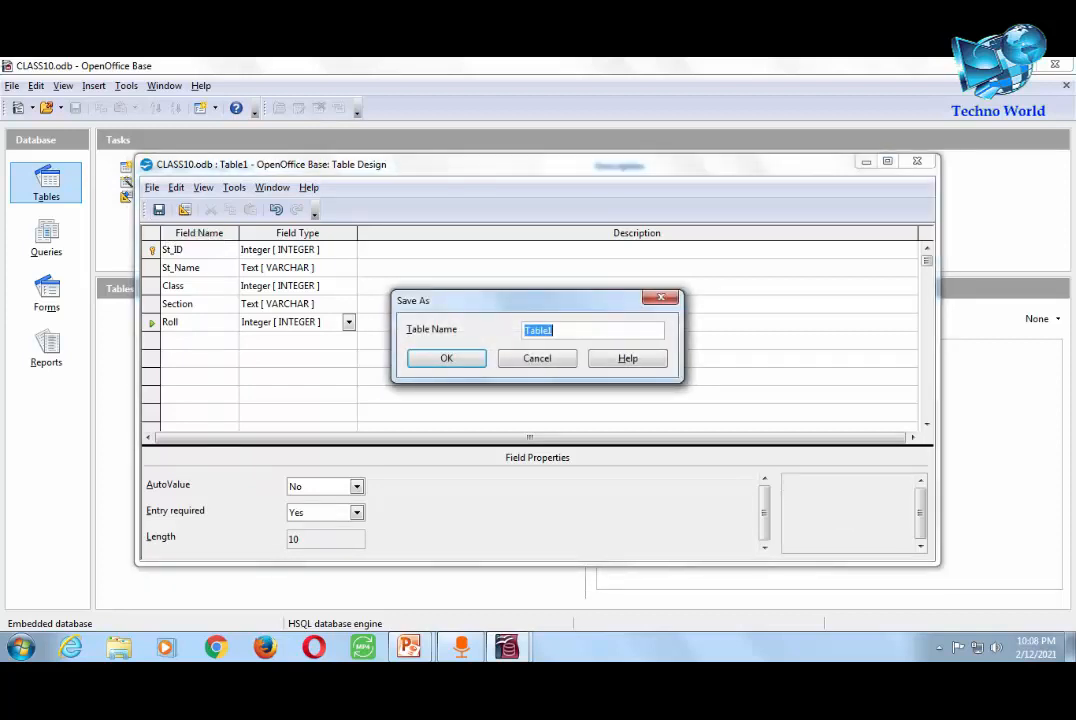
- Name the table Student, then close the design window confirming the save
type("Student")
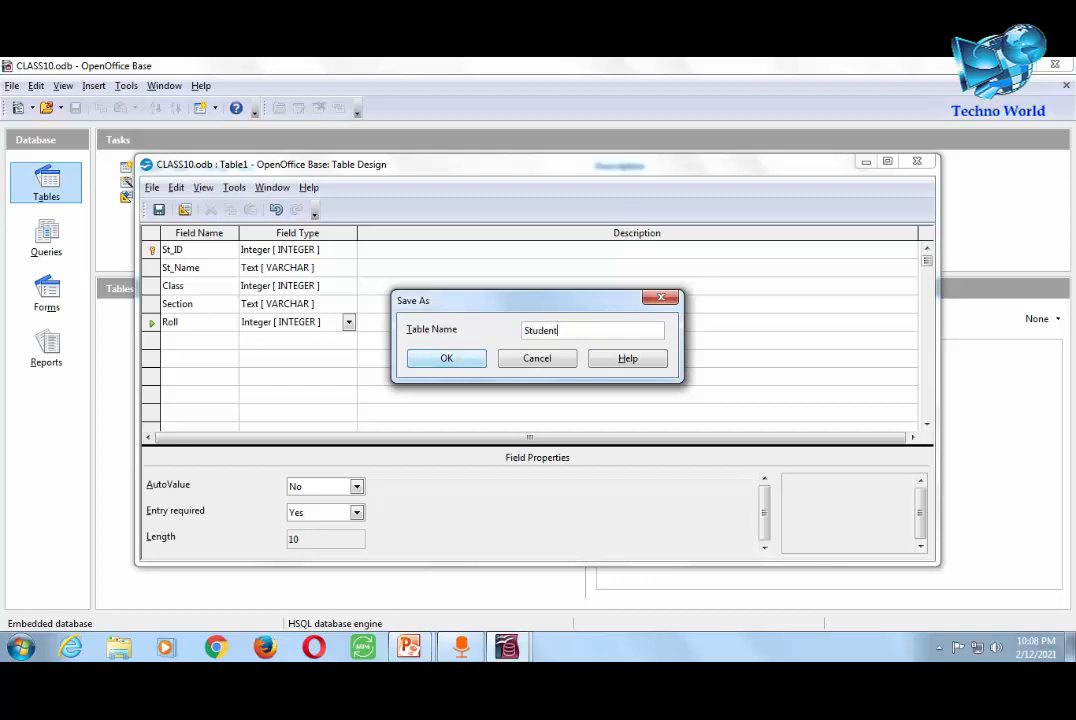
key("Return")
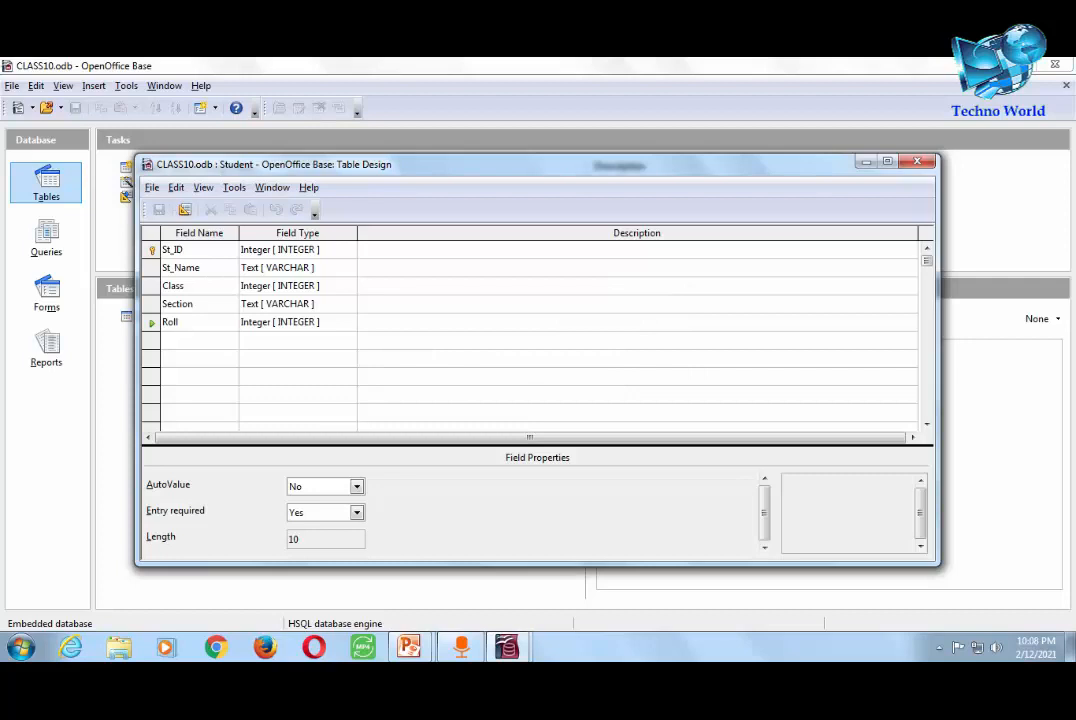
key("ctrl+w")
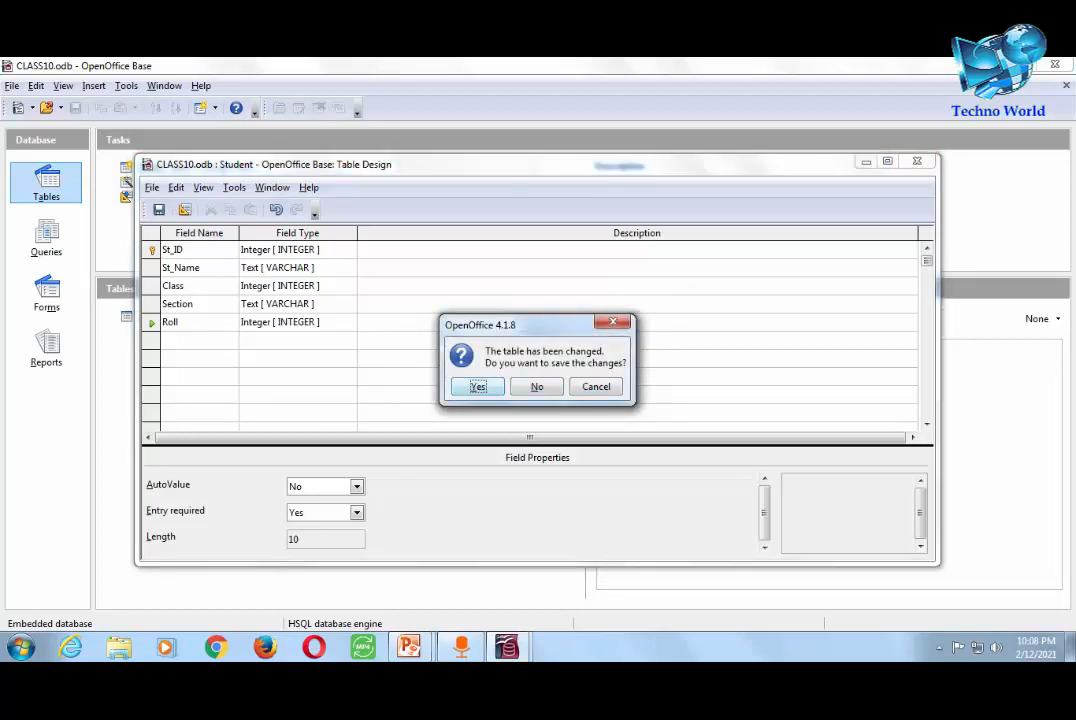
key("Return")
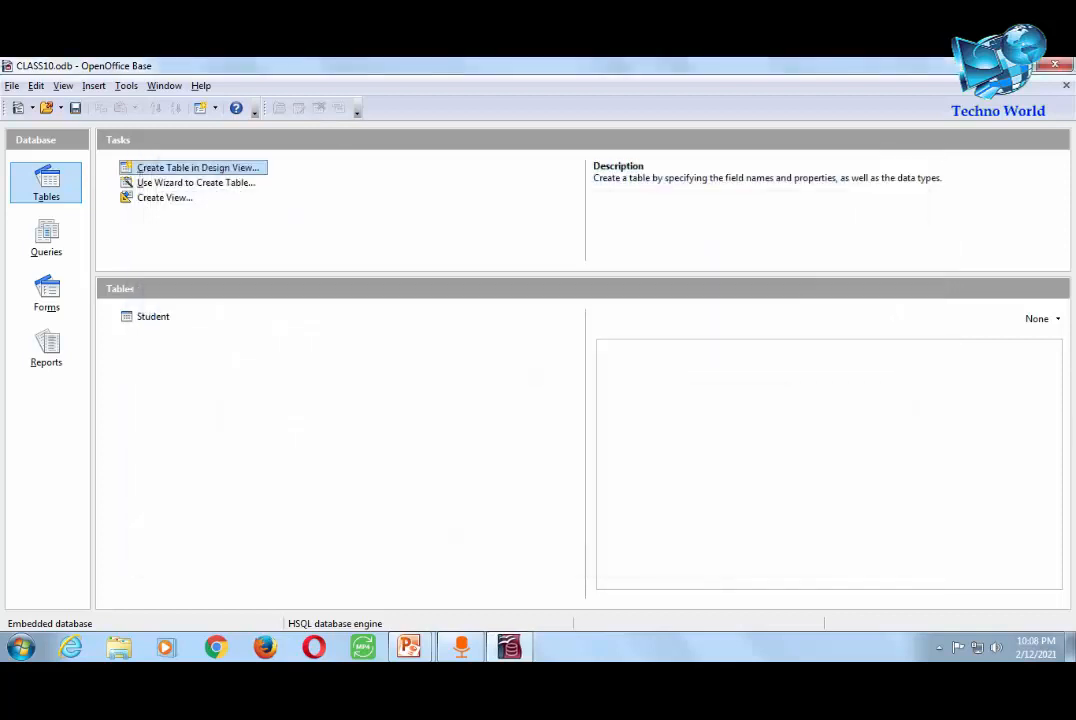
- Open Student and enter the first record: a student name, class 10, section A, roll 1
double_click(153, 316)
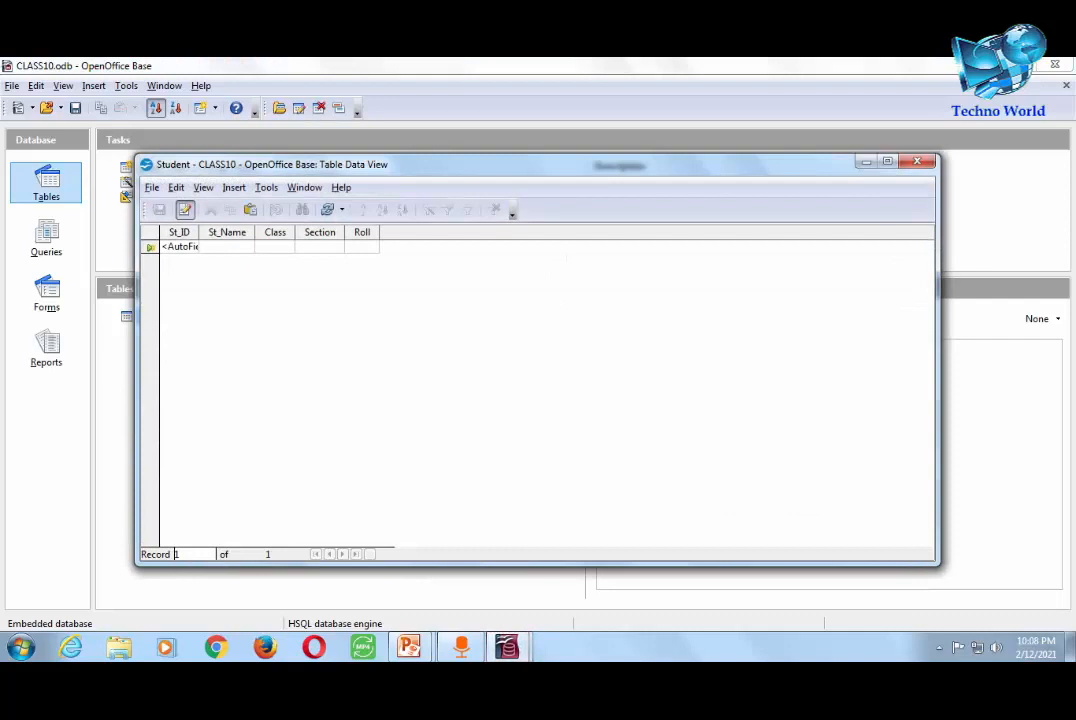
type("Ram")
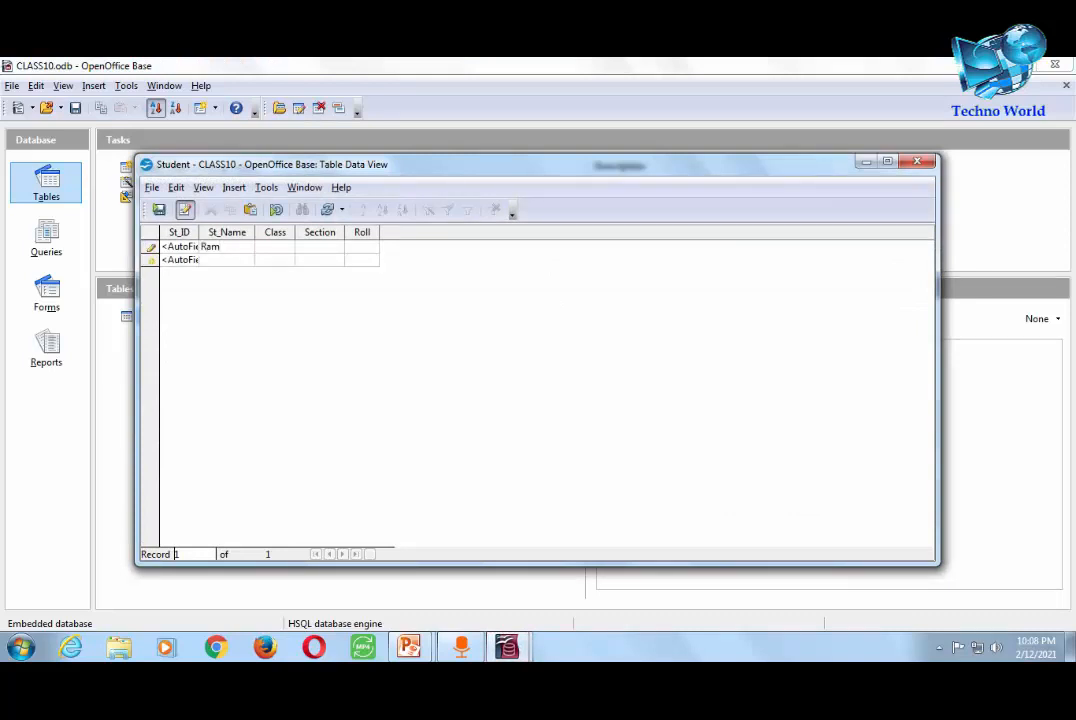
type("10")
key("Tab")
type("a")
key("BackSpace")
type("A")
key("Tab")
type("1")
key("Tab")
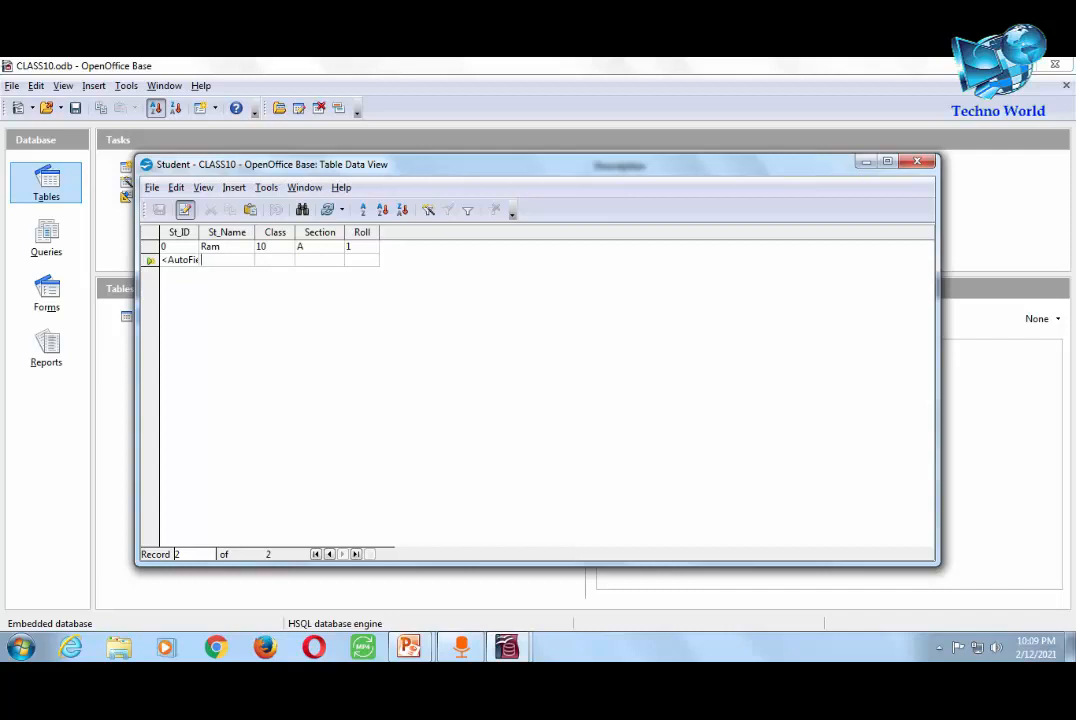
- Enter the second record with a student name, class 10, section B, roll 2, then close
type("So")
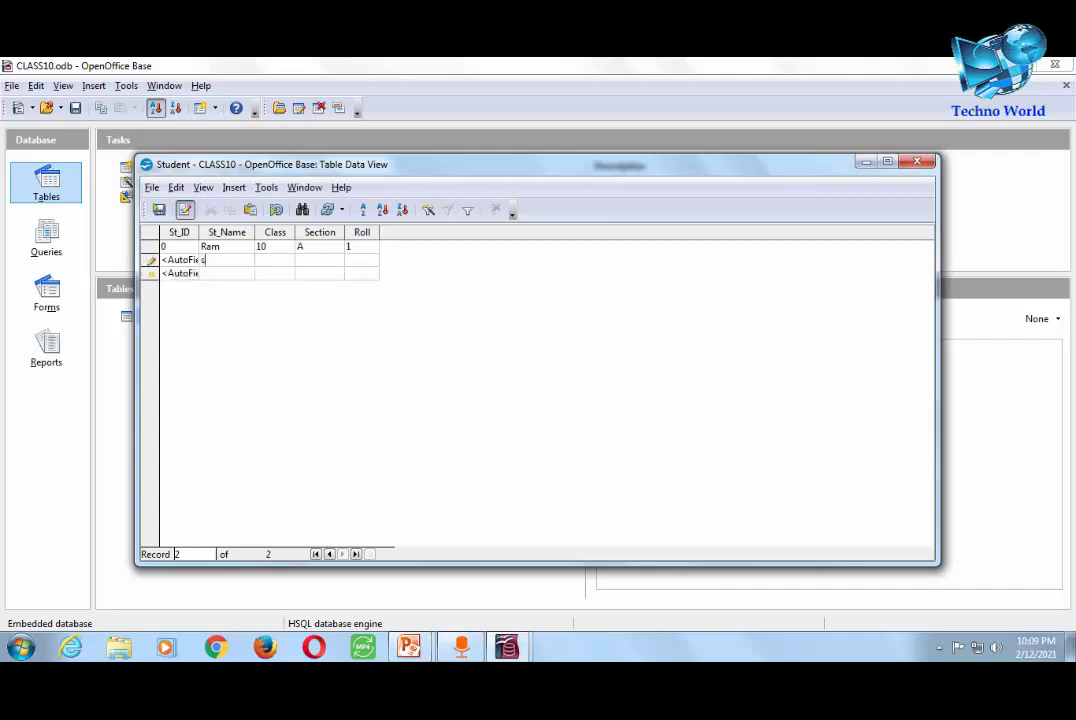
type("NU")
key("BackSpace")
key("BackSpace")
key("BackSpace")
key("BackSpace")
type("SONU")
key("Tab")
type("10")
key("Tab")
type("B")
key("Tab")
type("2")
key("Tab")
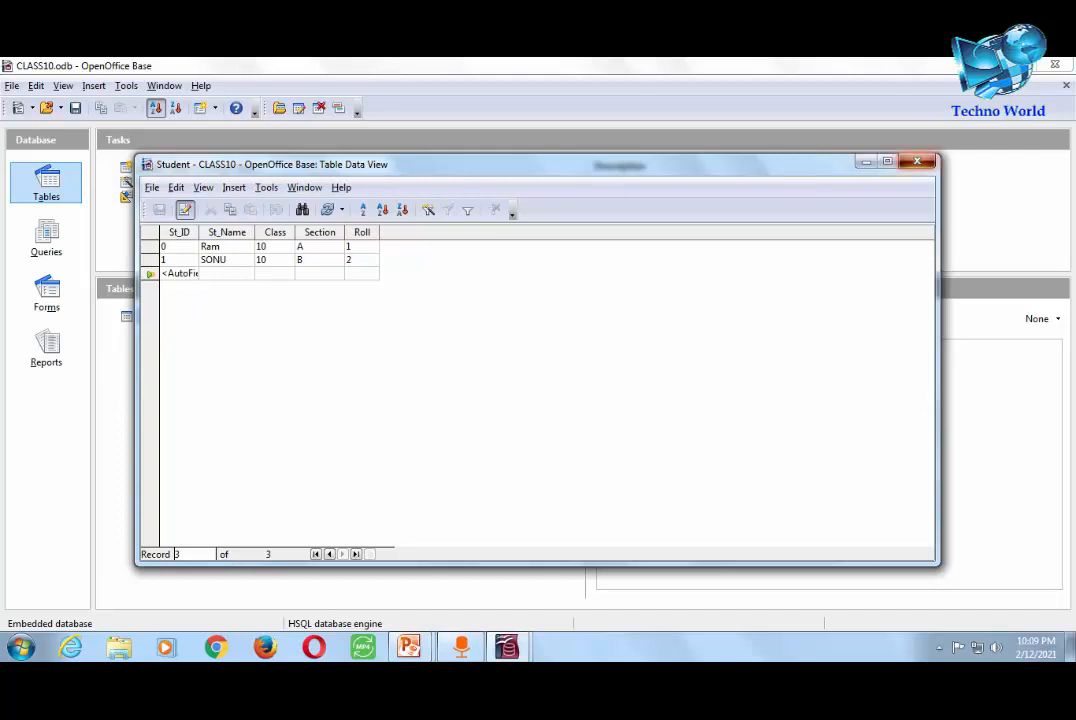
left_click(917, 162)
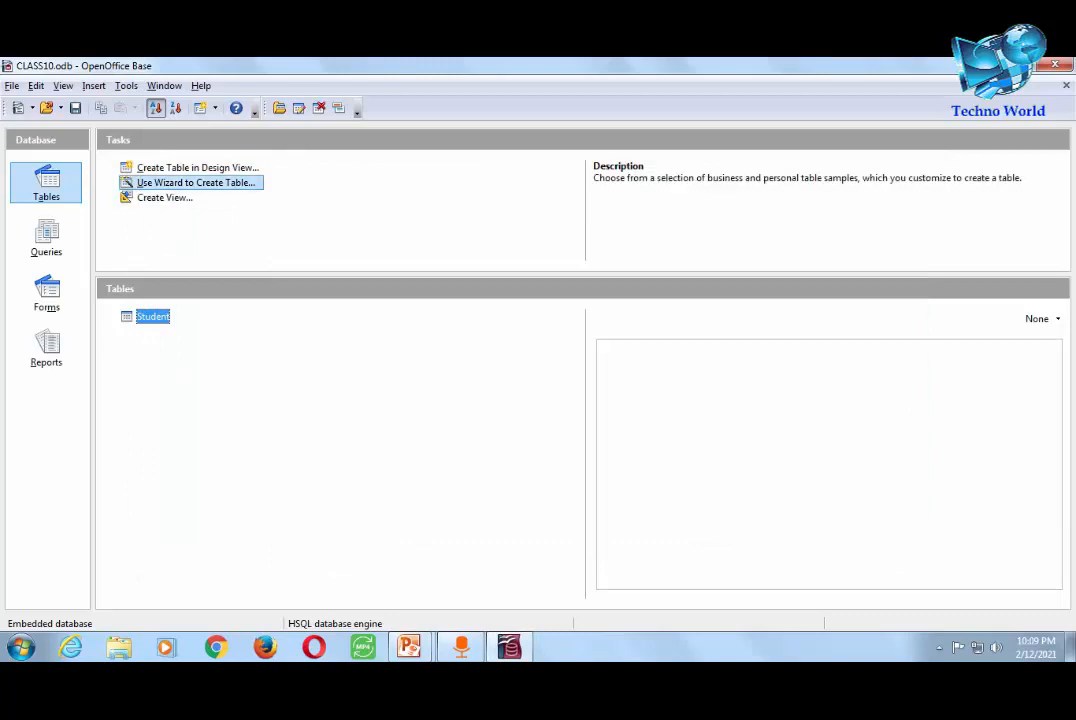
- Start the Table Wizard and browse the Personal category's sample tables
left_click(195, 183)
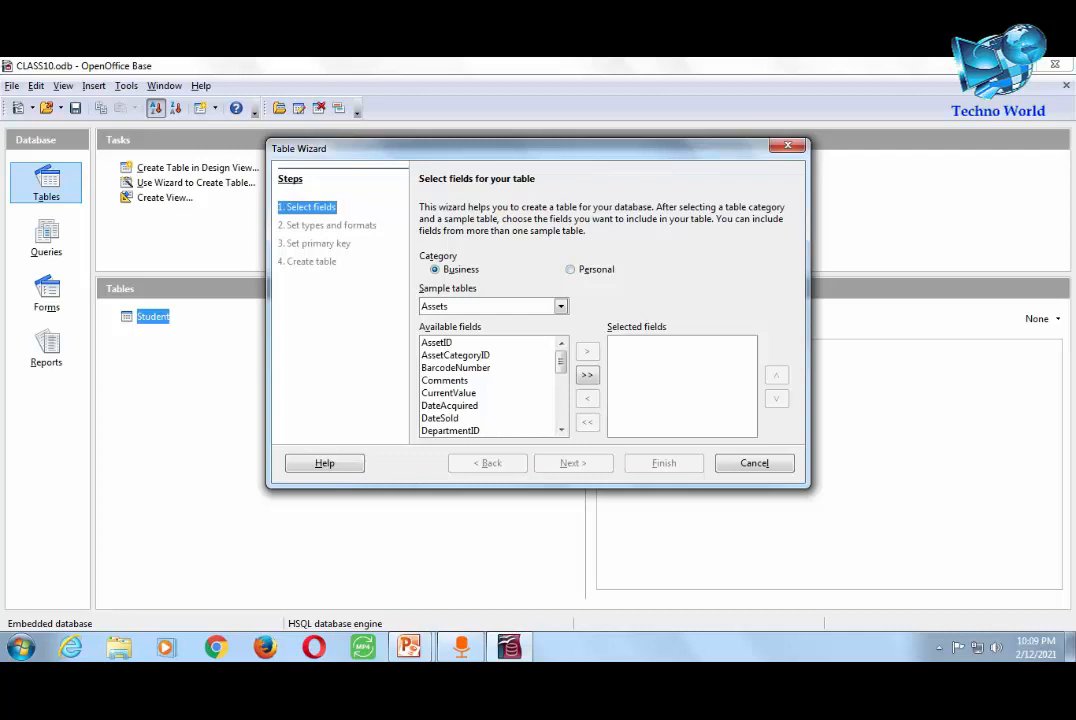
left_click(561, 307)
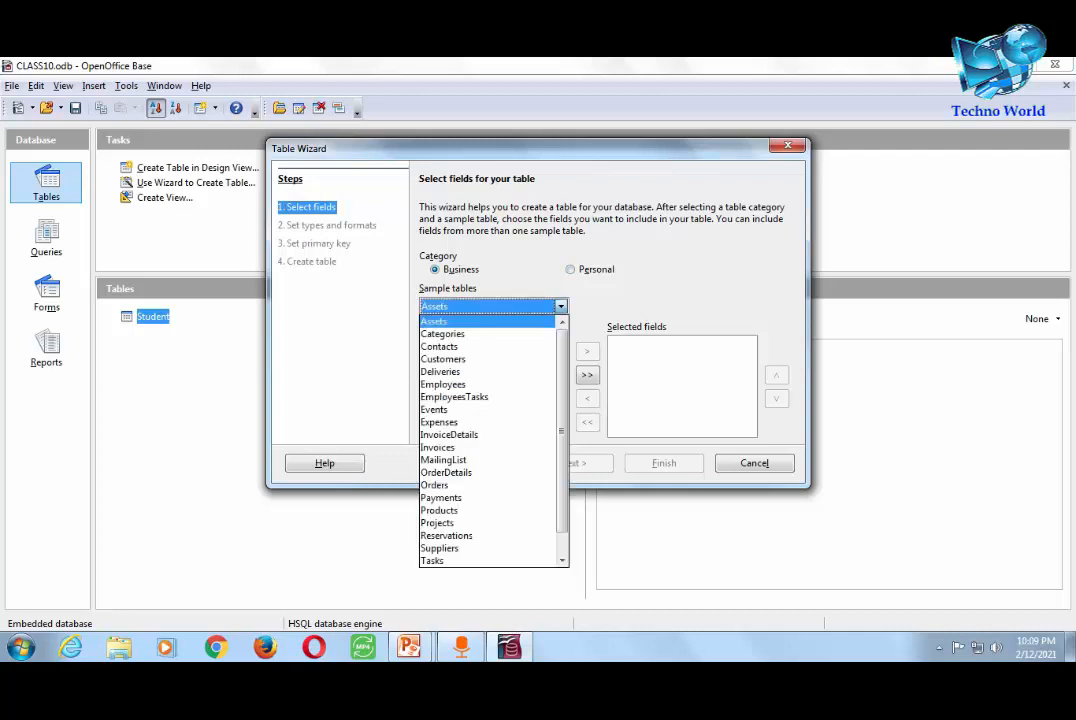
scroll(487, 472, "down", 1)
scroll(487, 447, "up", 1)
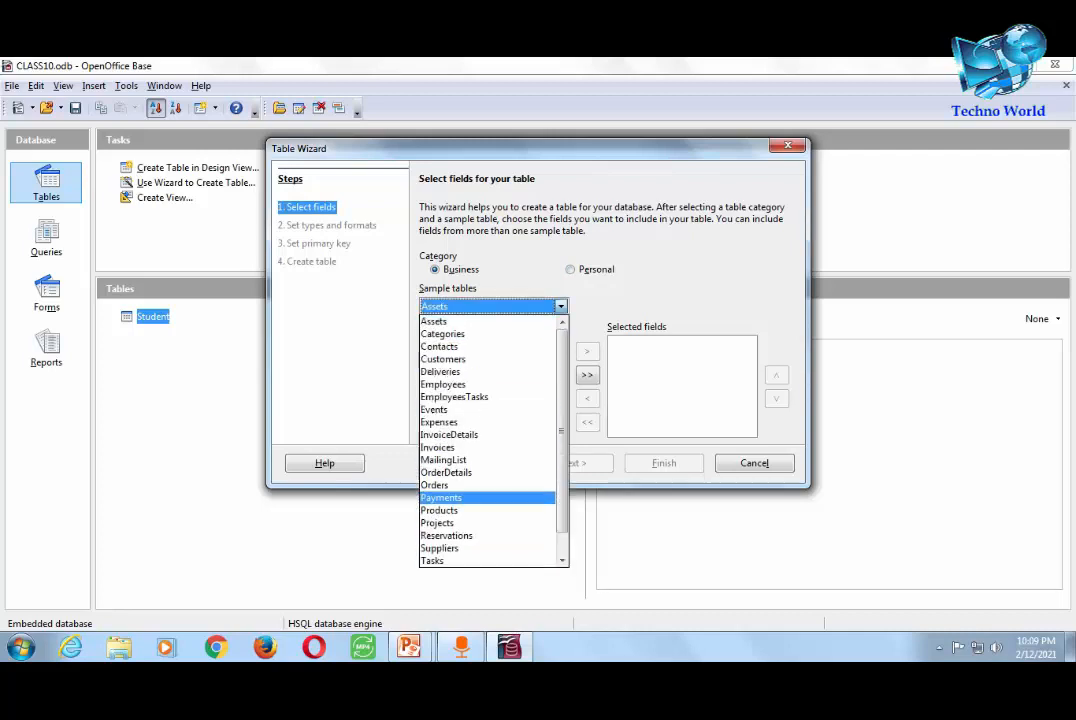
left_click(435, 321)
left_click(571, 270)
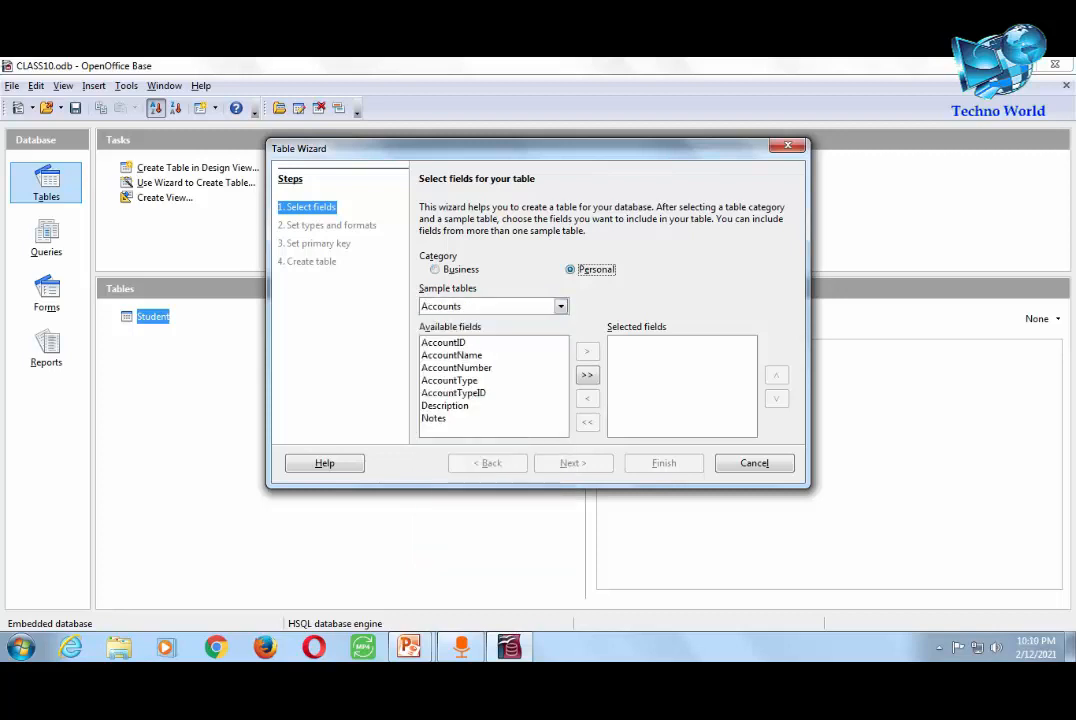
left_click(561, 307)
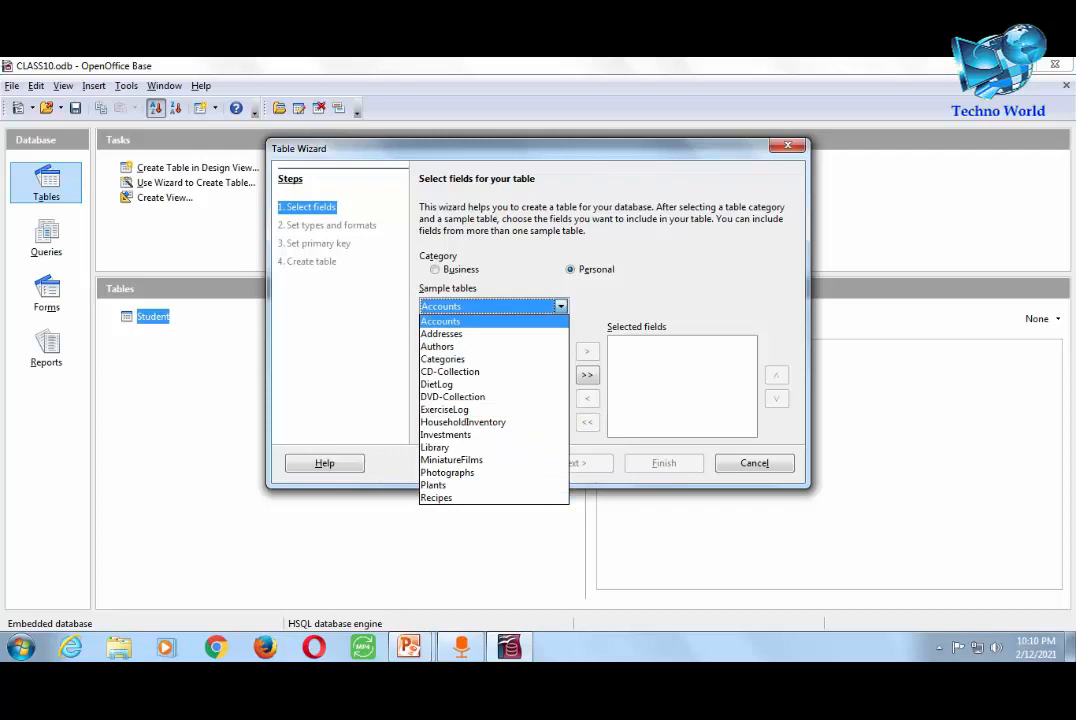
left_click(441, 321)
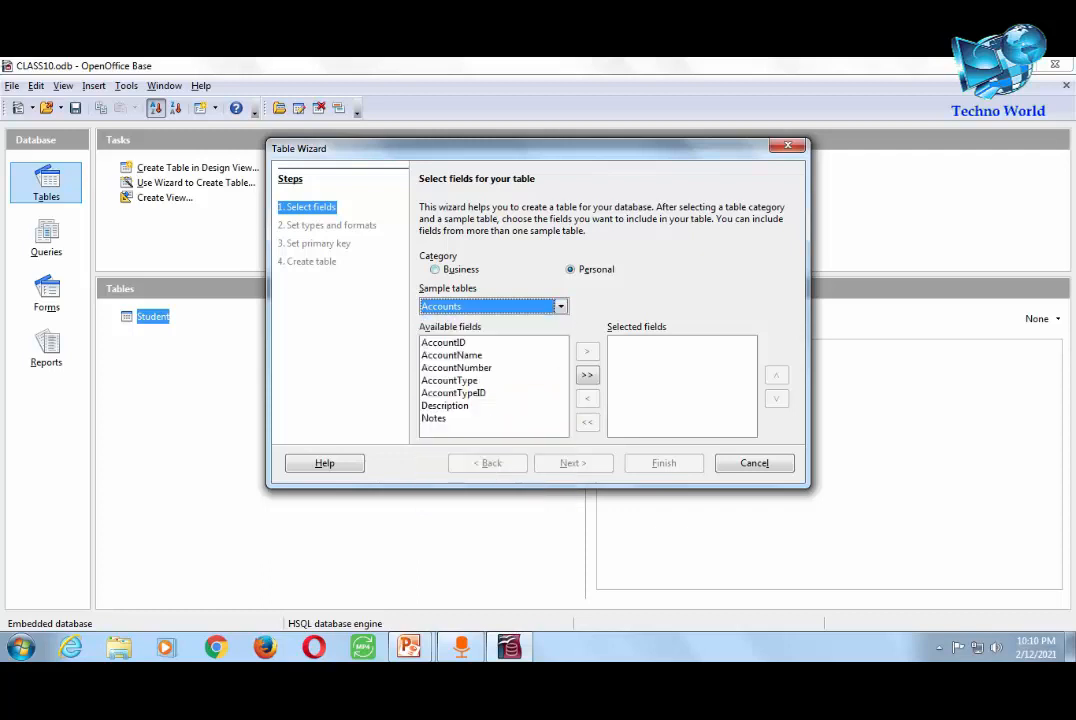
- Switch to the Business category, choose Customers, and move all its fields to Selected fields
left_click(435, 269)
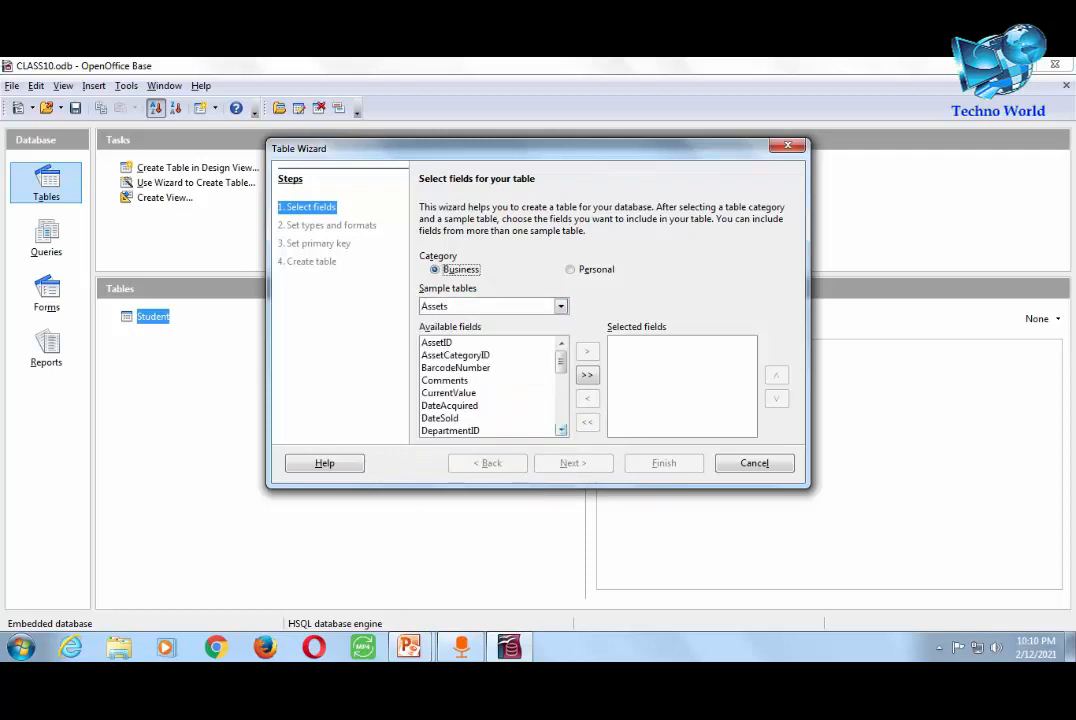
left_click(490, 306)
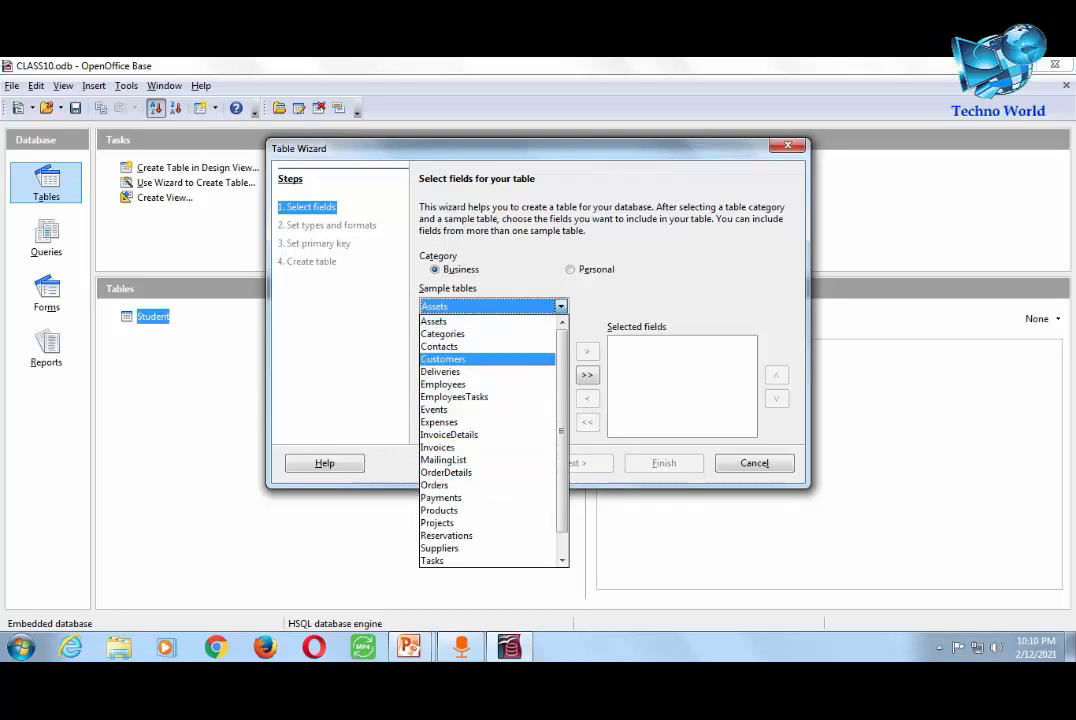
left_click(443, 359)
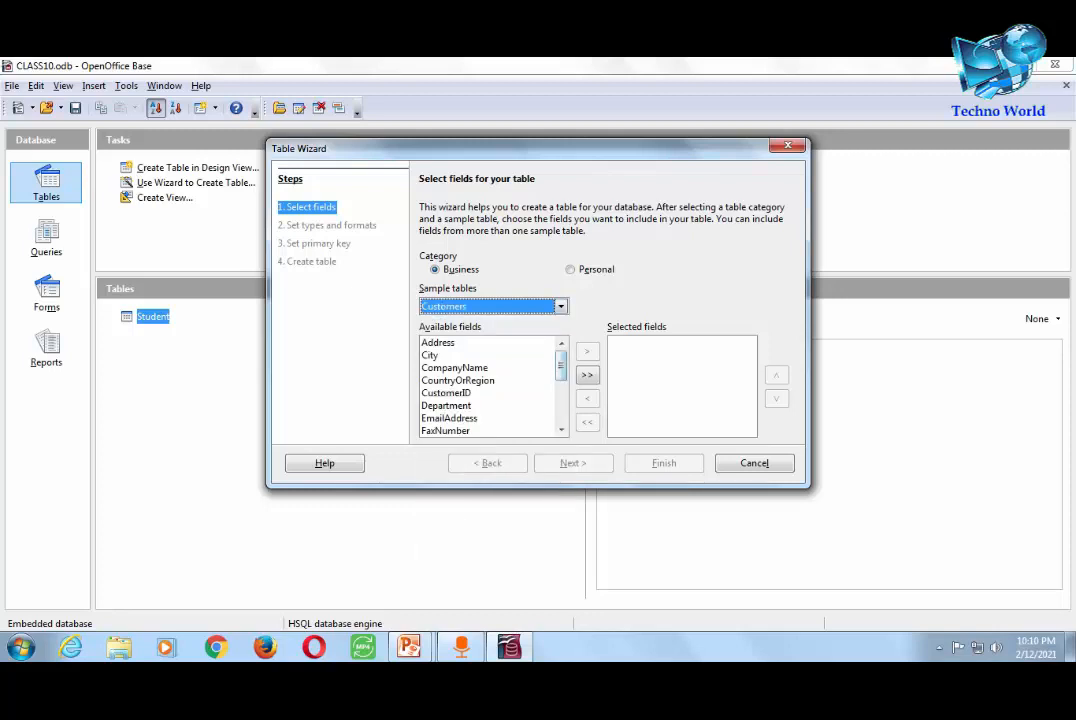
scroll(490, 385, "down", 3)
scroll(490, 385, "up", 3)
scroll(490, 385, "down", 3)
scroll(490, 385, "up", 3)
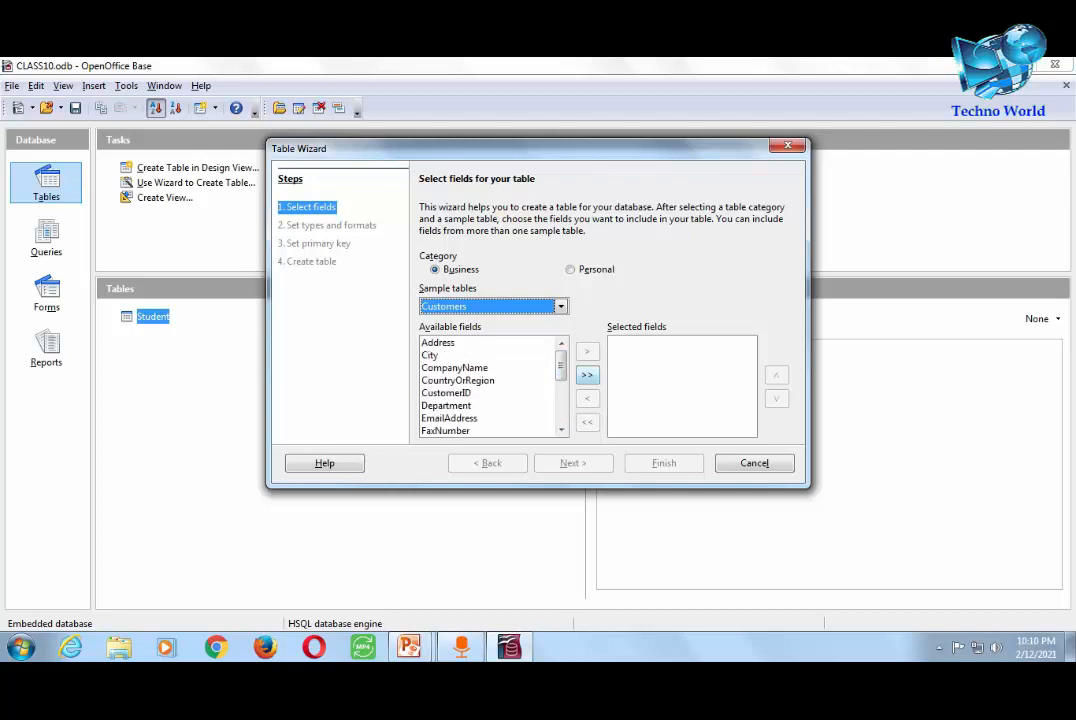
left_click(587, 374)
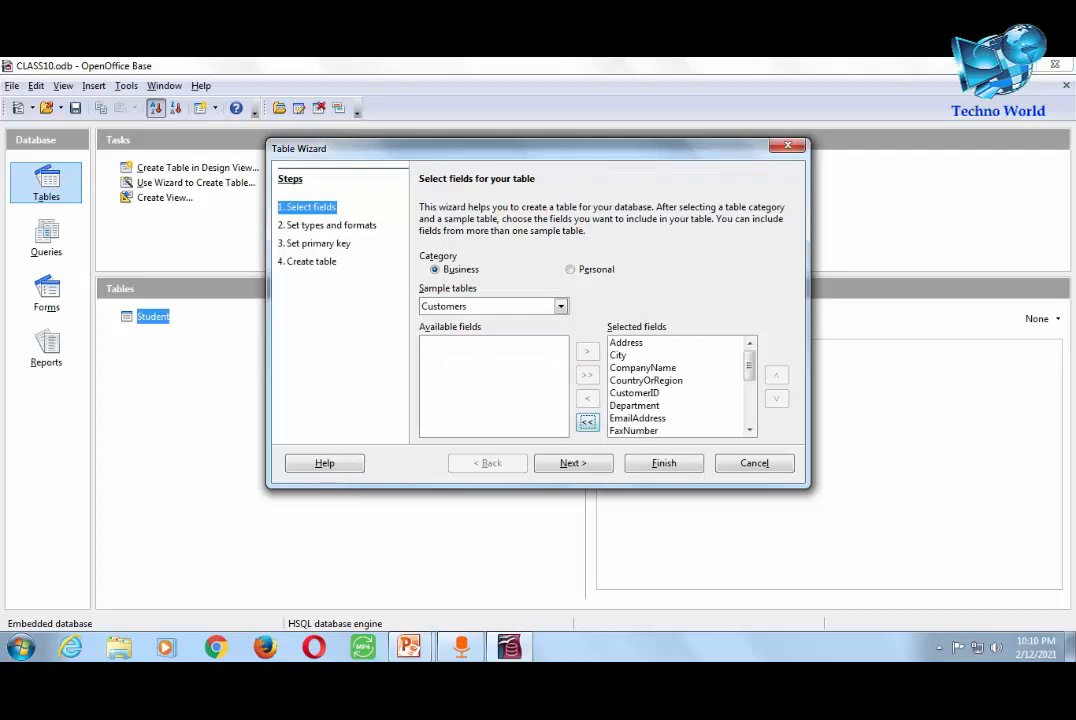
- Clear the selection, then add CustomerID, FirstName, LastName, City and MobileNumber individually
left_click(587, 421)
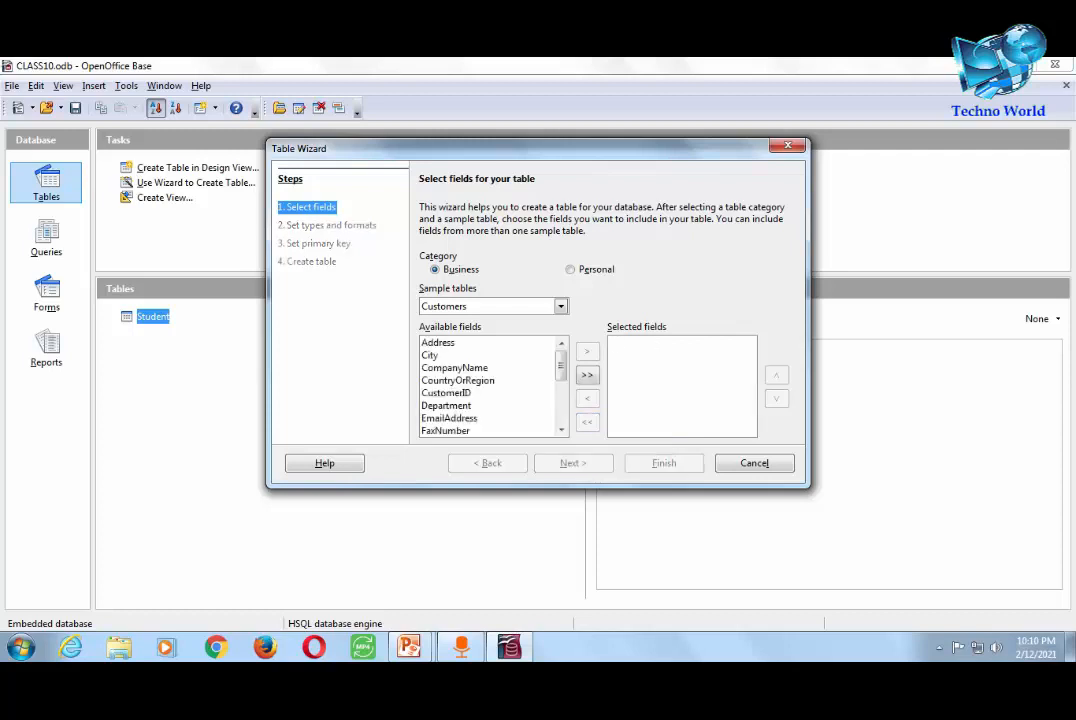
left_click(446, 393)
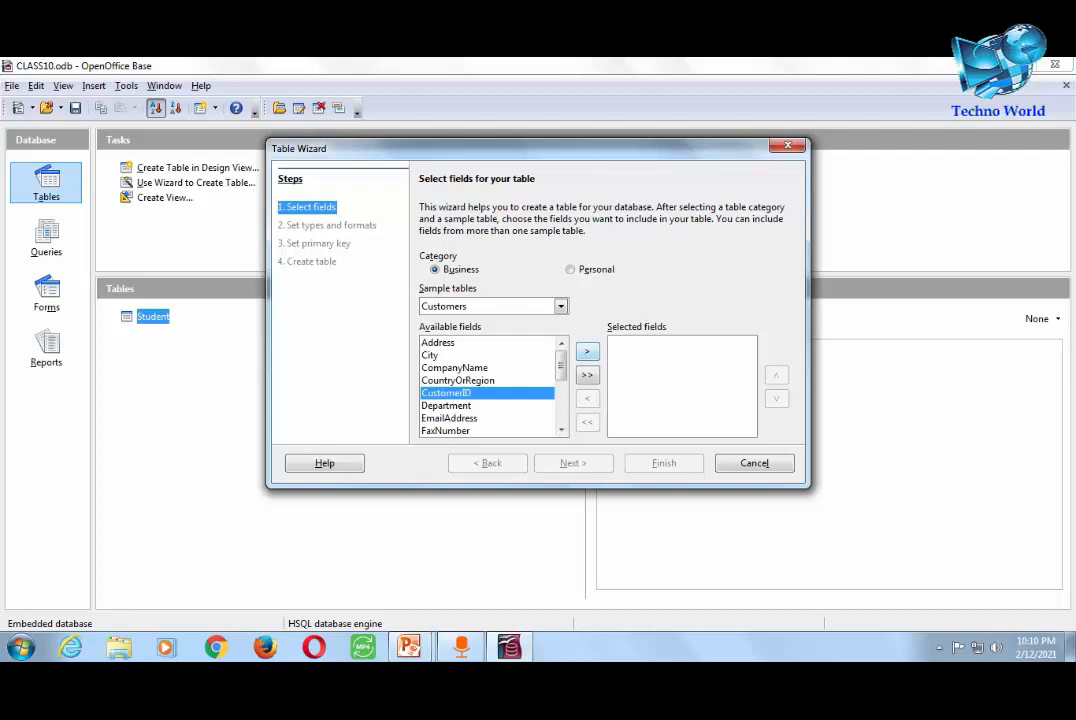
left_click(587, 351)
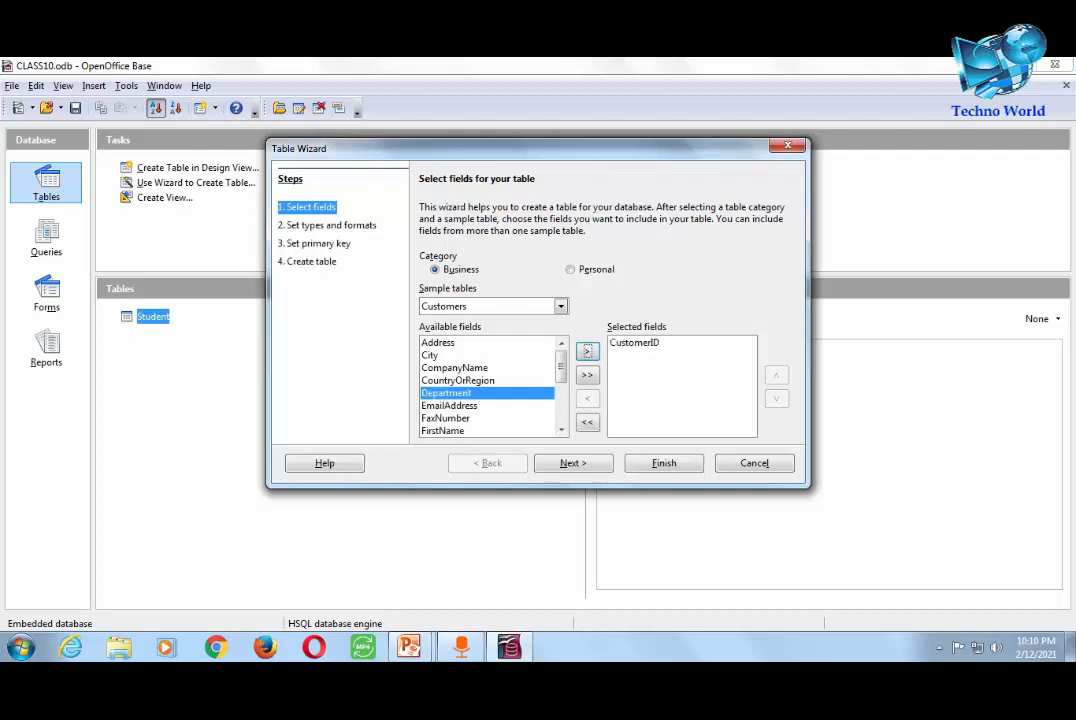
left_click(446, 418)
left_click(442, 430)
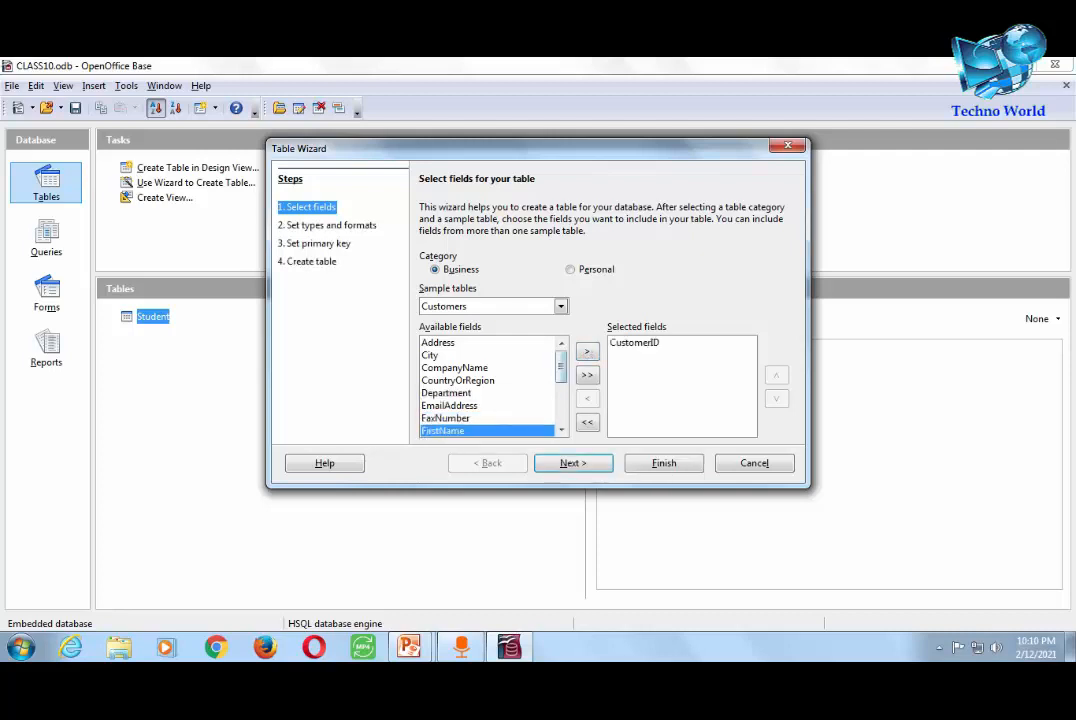
left_click(587, 351)
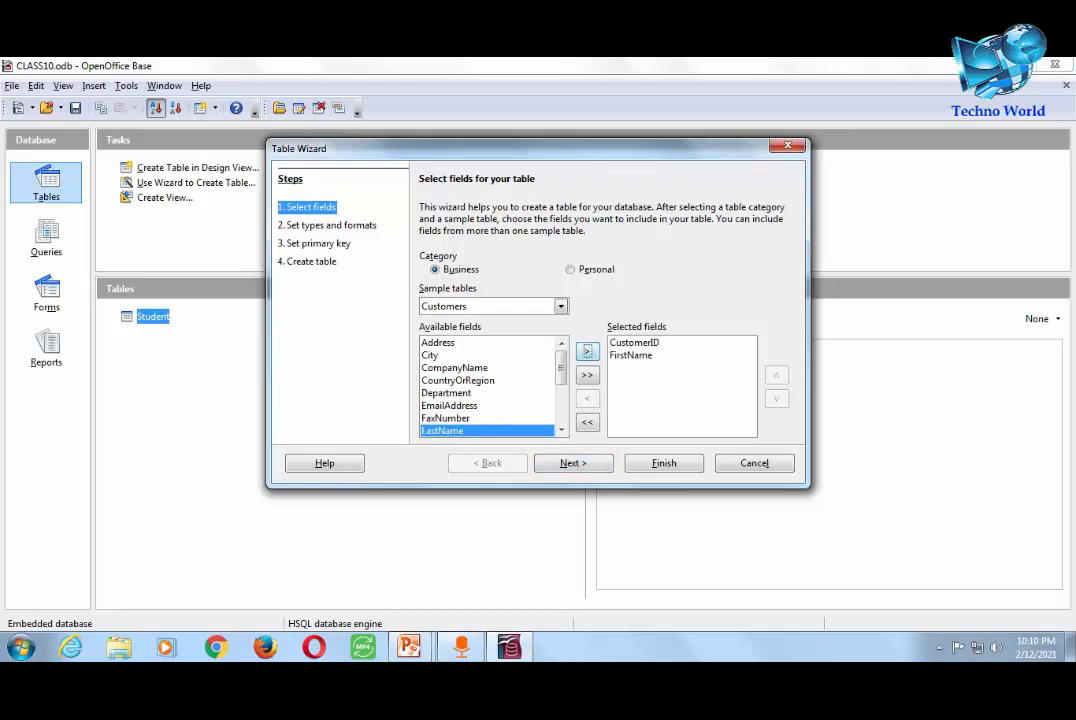
left_click(587, 351)
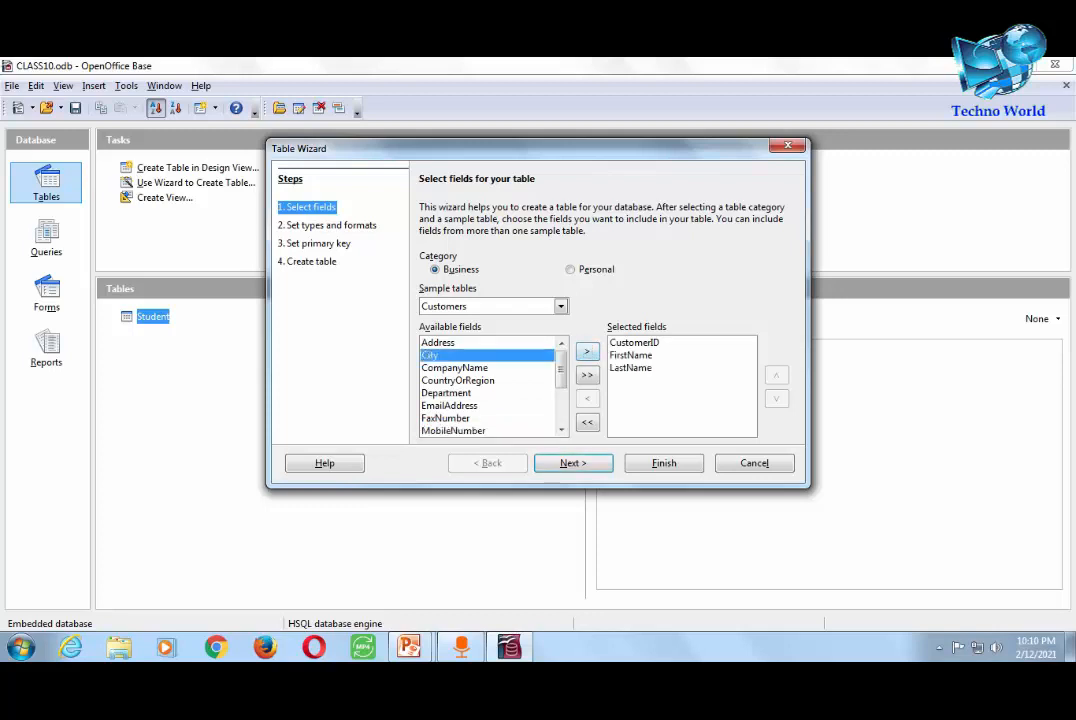
left_click(587, 351)
left_click(453, 418)
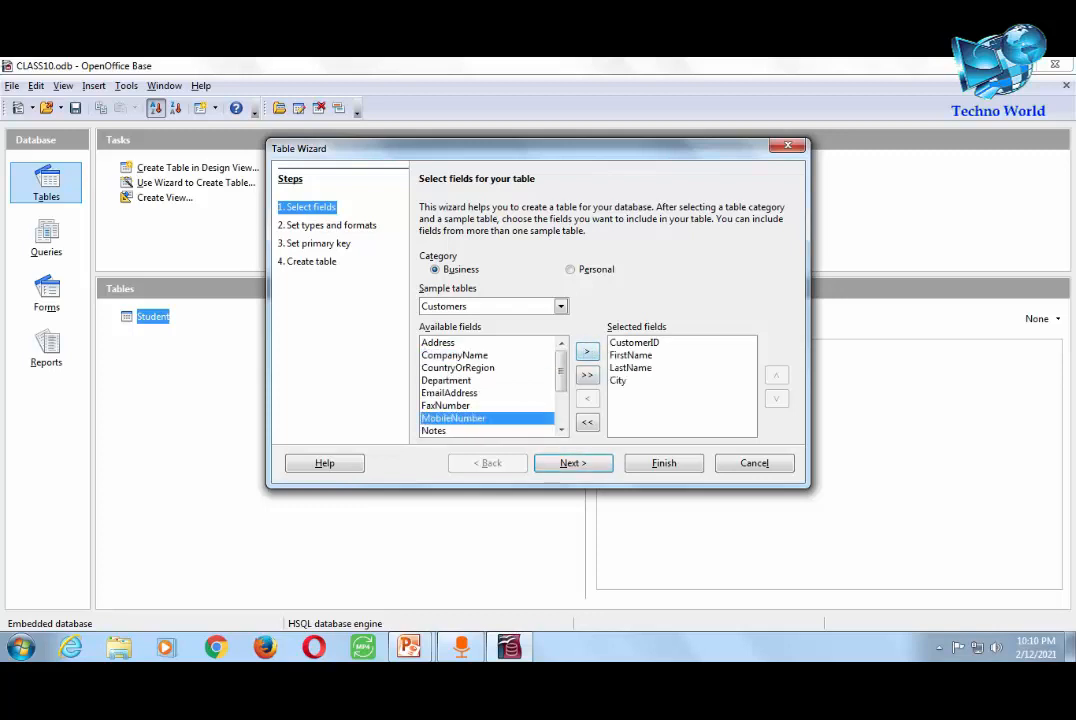
left_click(587, 351)
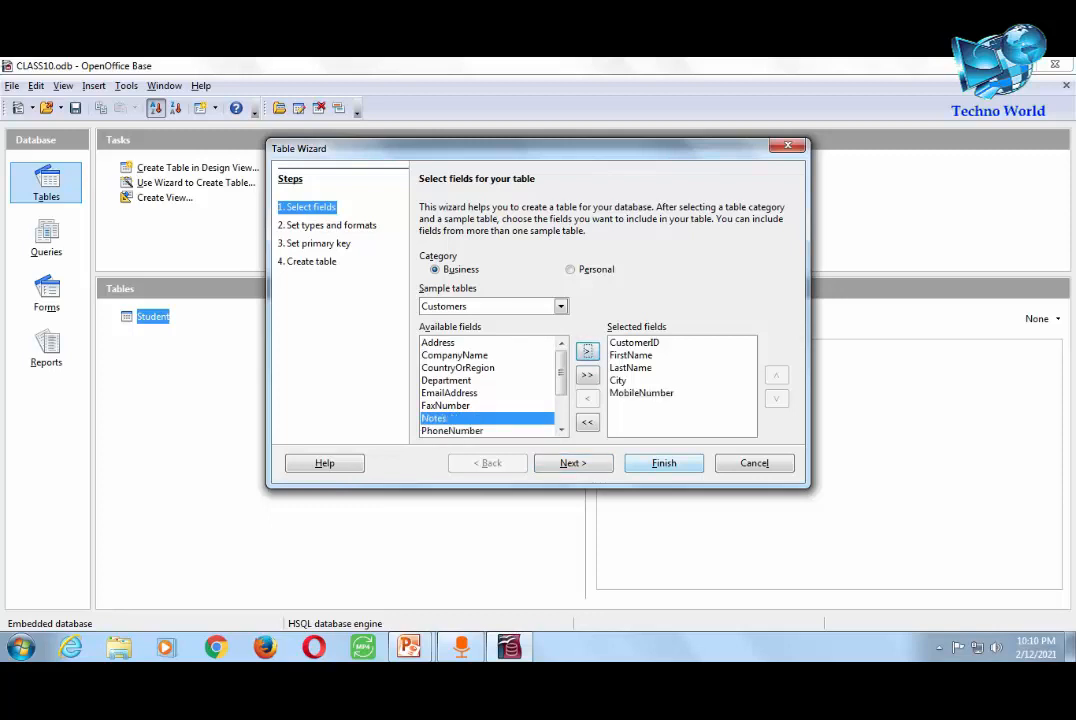
- Set CustomerID's AutoValue to Yes, review the remaining fields, and finish the wizard
left_click(573, 463)
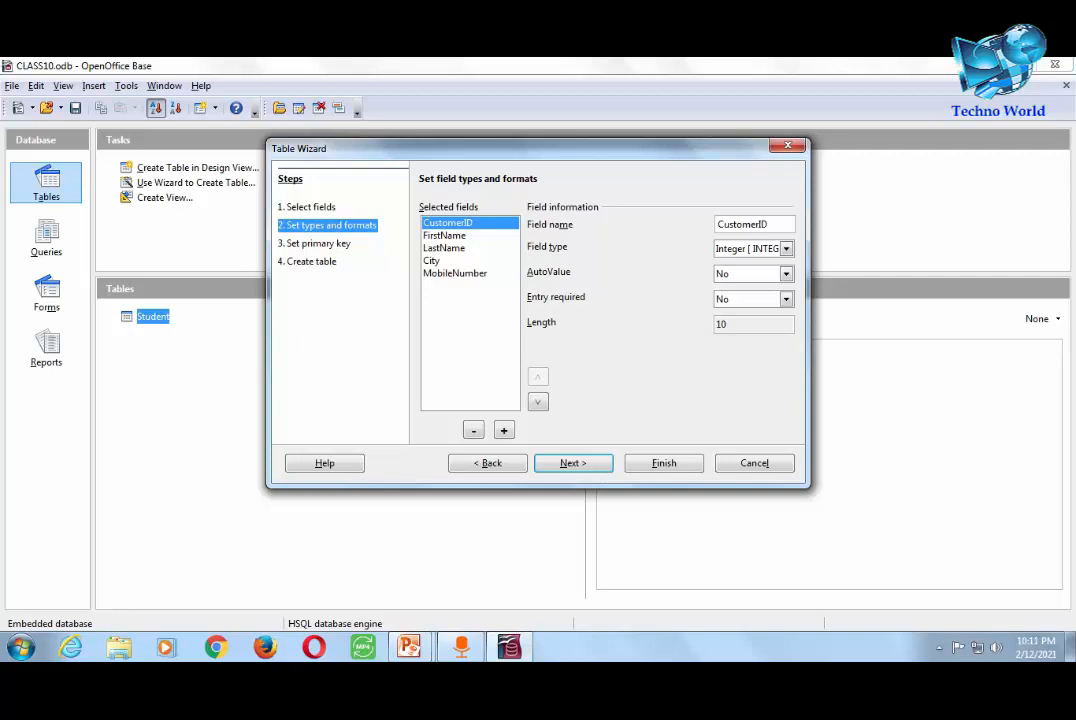
left_click(786, 274)
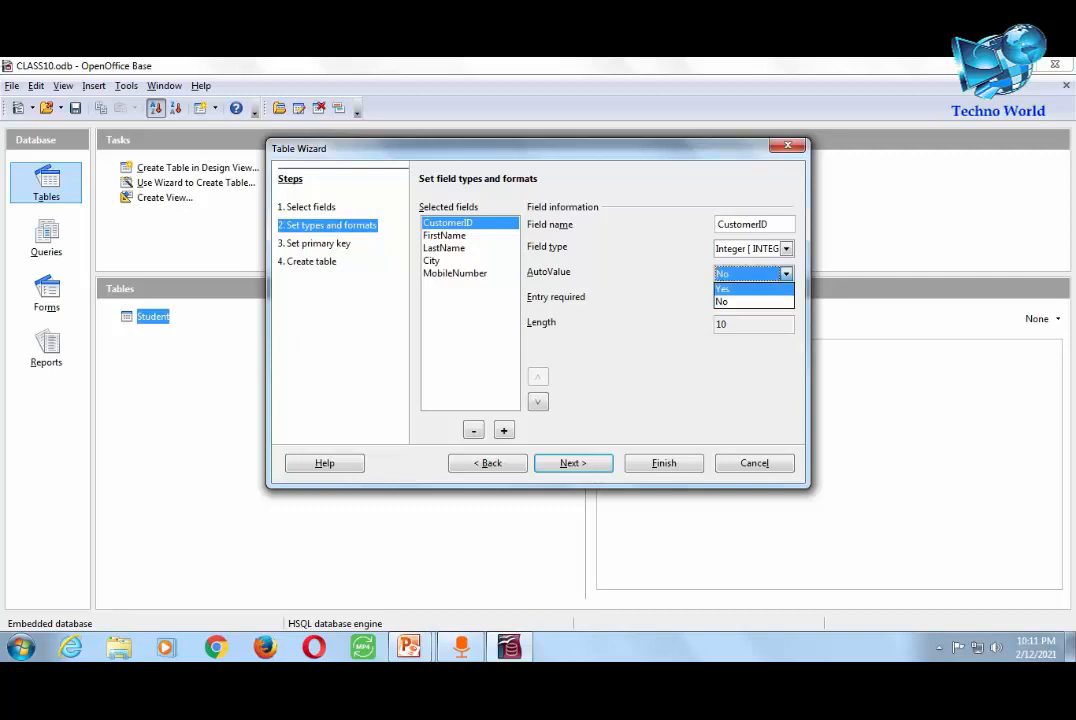
left_click(724, 288)
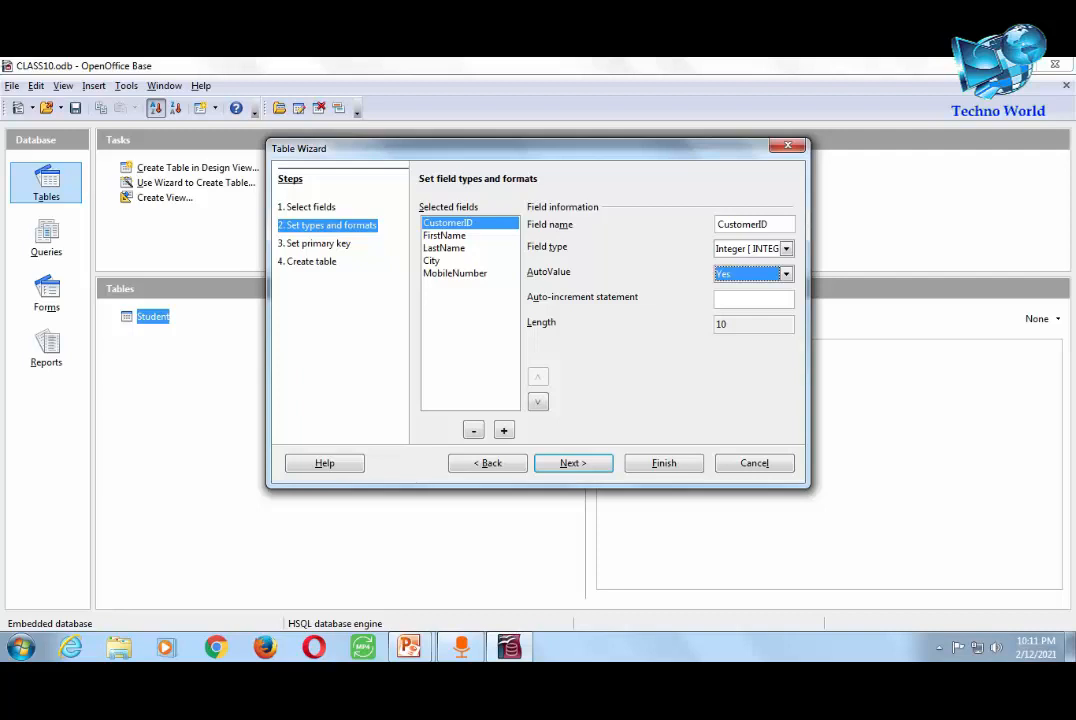
left_click(445, 236)
left_click(445, 248)
left_click(433, 261)
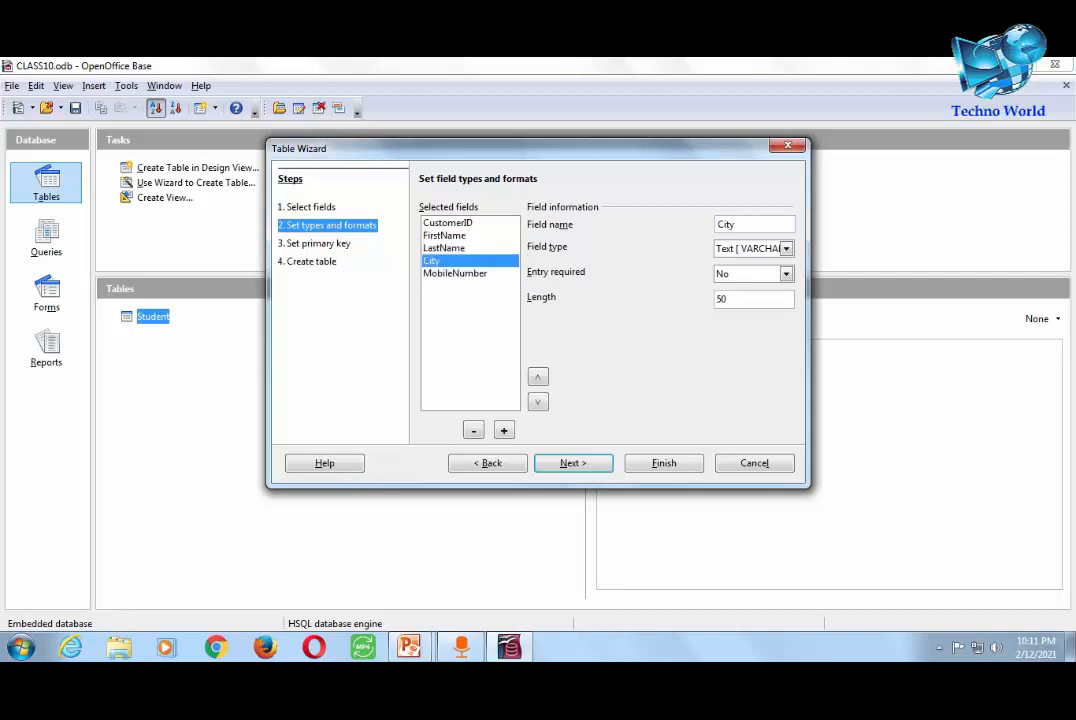
left_click(455, 273)
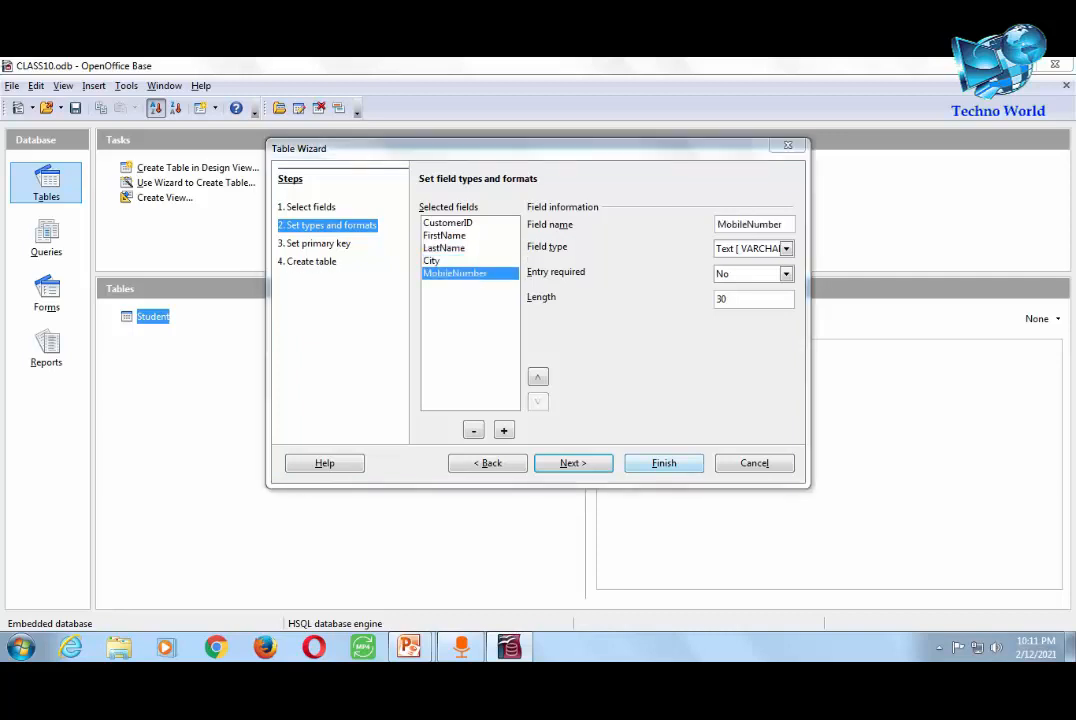
left_click(664, 463)
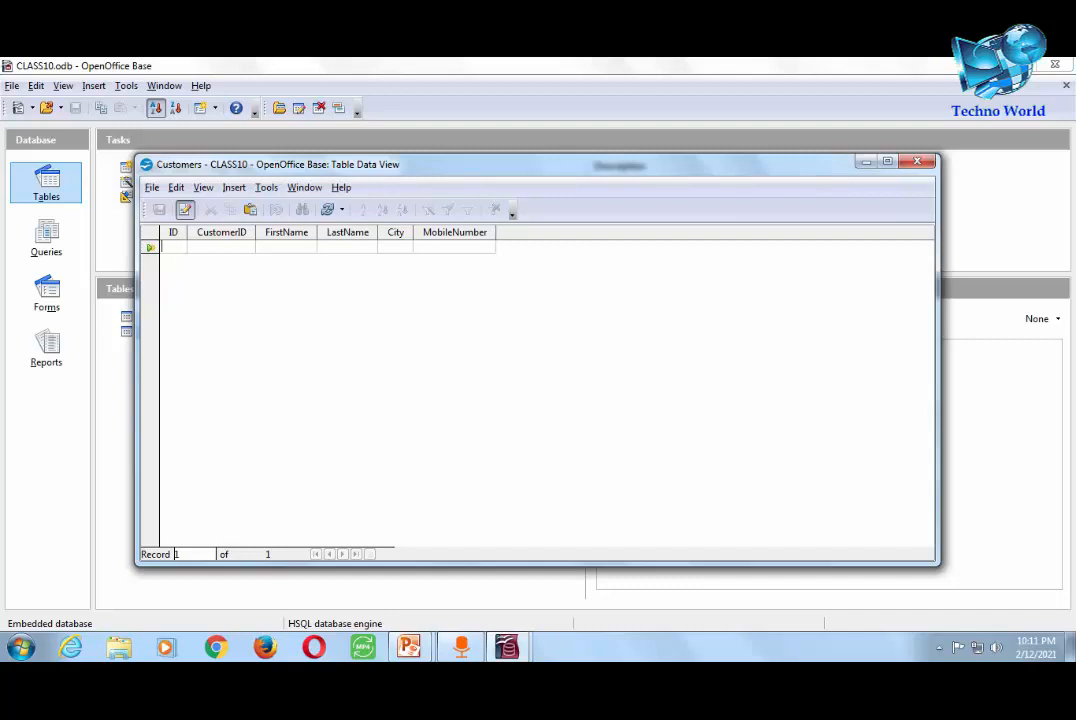
- Enter ID 1, CustomerID 101 and the customer's first and last name in the first row
type("1")
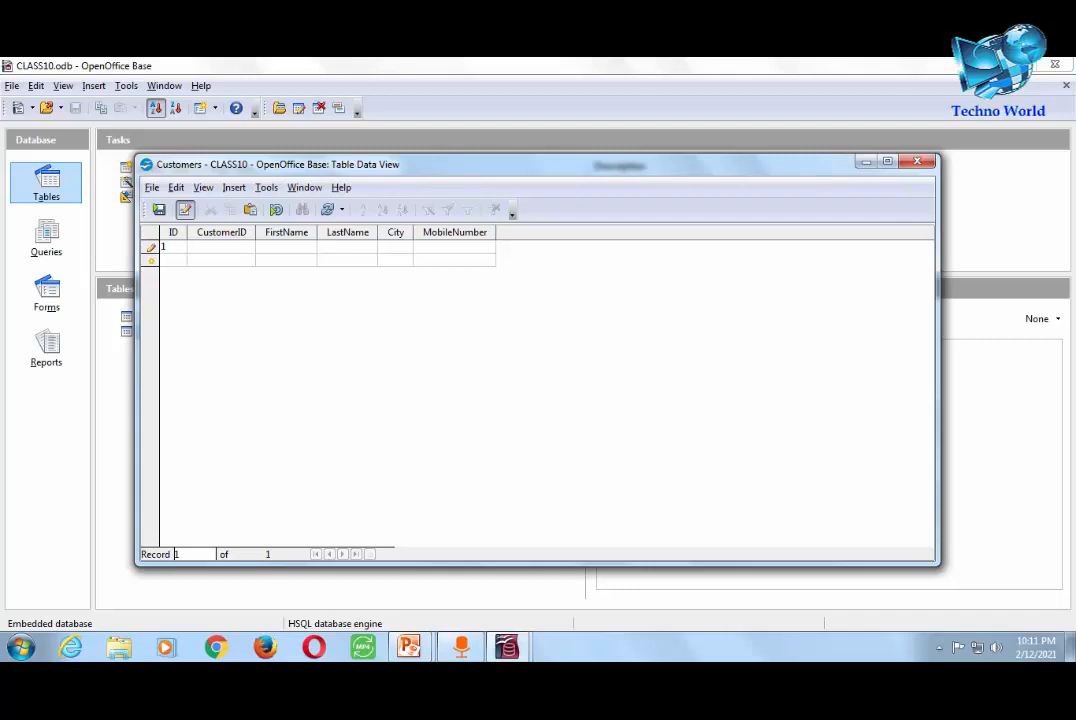
type("101")
key("Tab")
key("Tab")
- Add city delhi and the customer's mobile number, save the record and close the table
key("Tab")
type("delhi")
key("Tab")
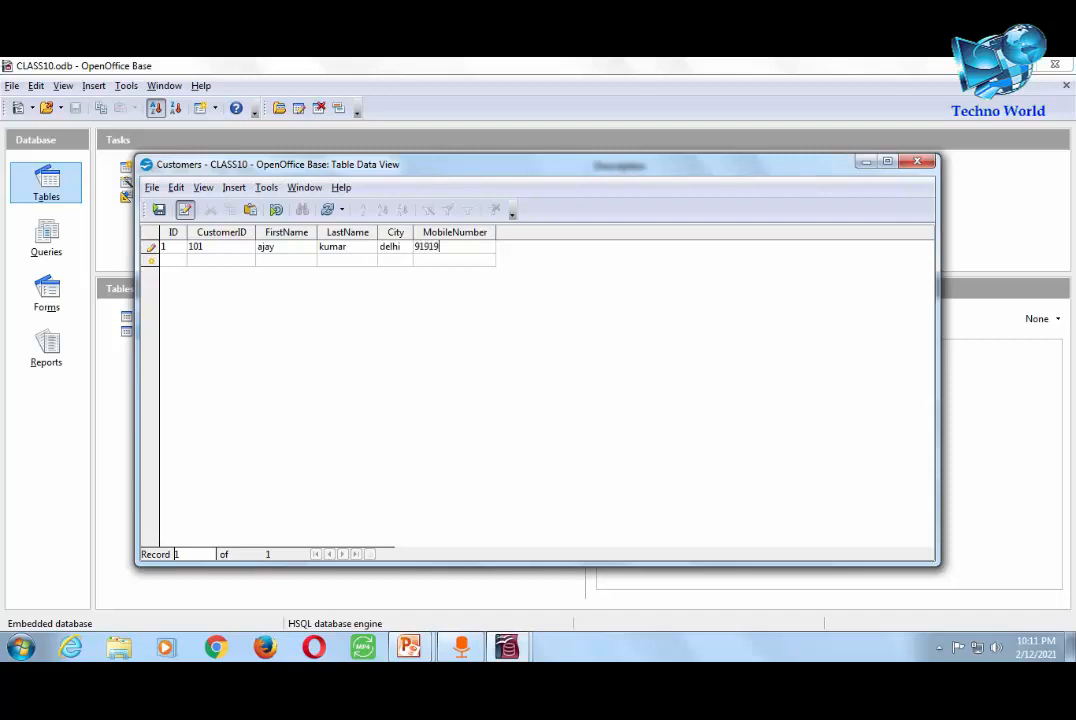
key("Tab")
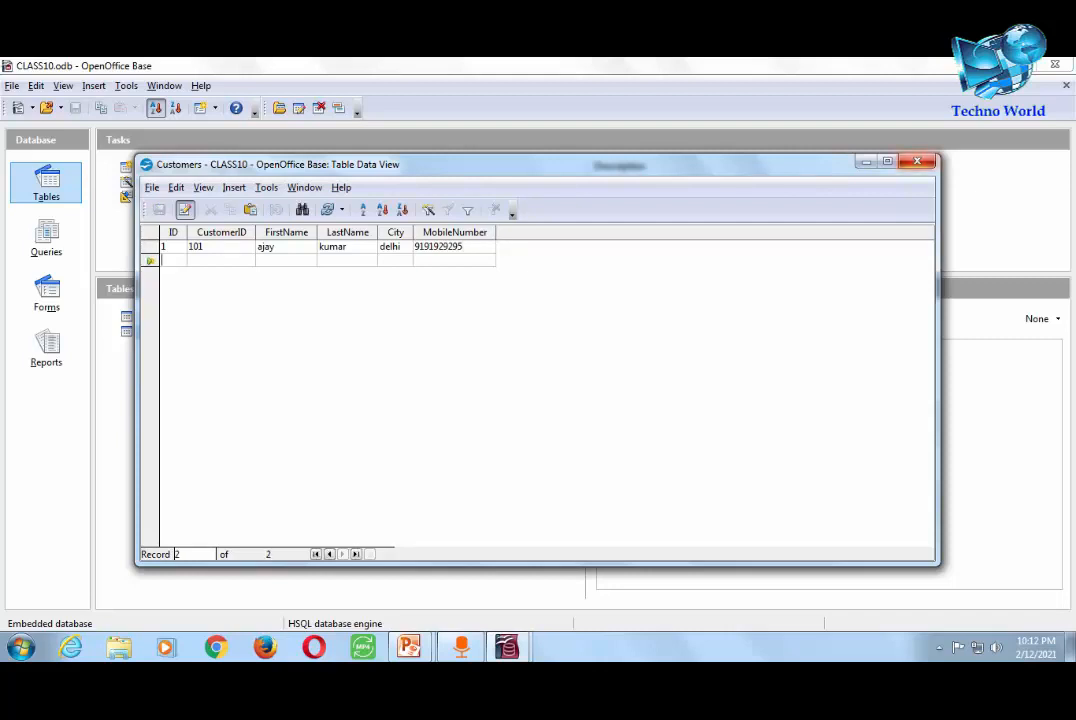
key("ctrl+w")
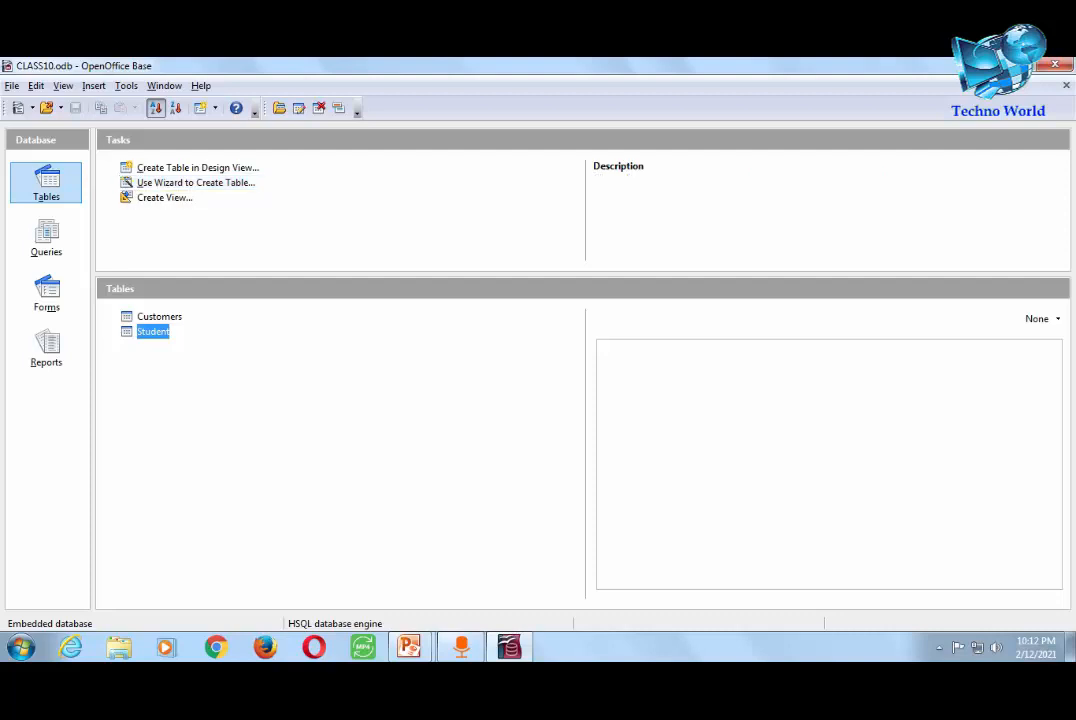
- In the SQL window, write create table employee with Emp_ID int primary key, Emp_Name varchar(20), City varchar(20), Mobile double
key("alt+t")
key("Return")
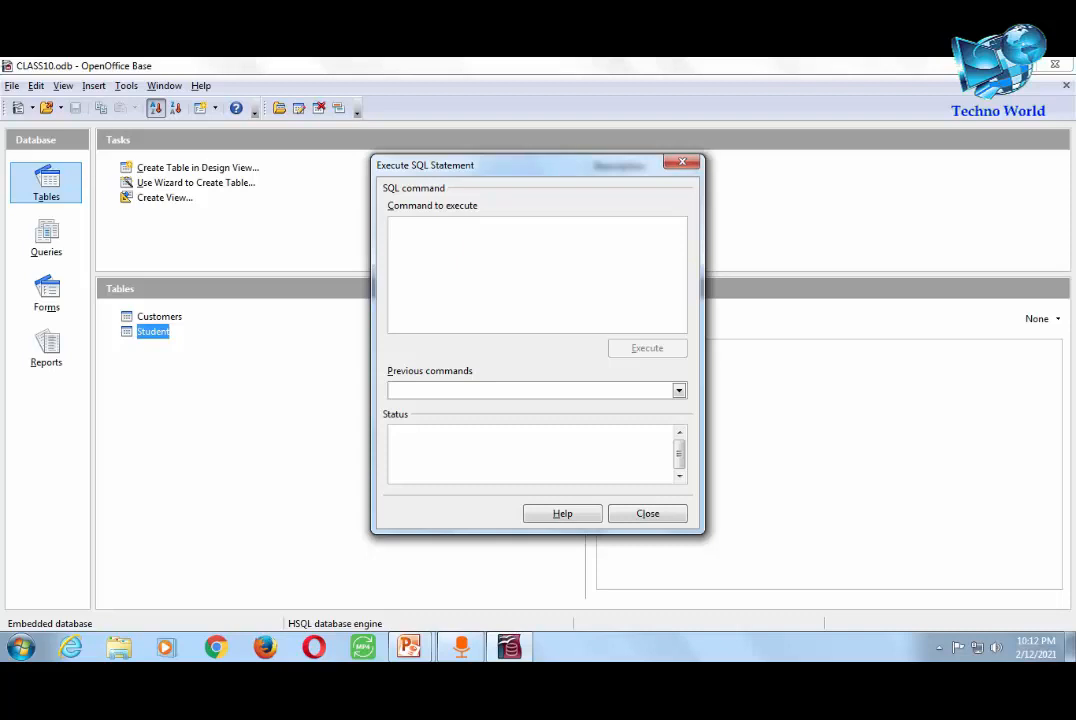
type("creat")
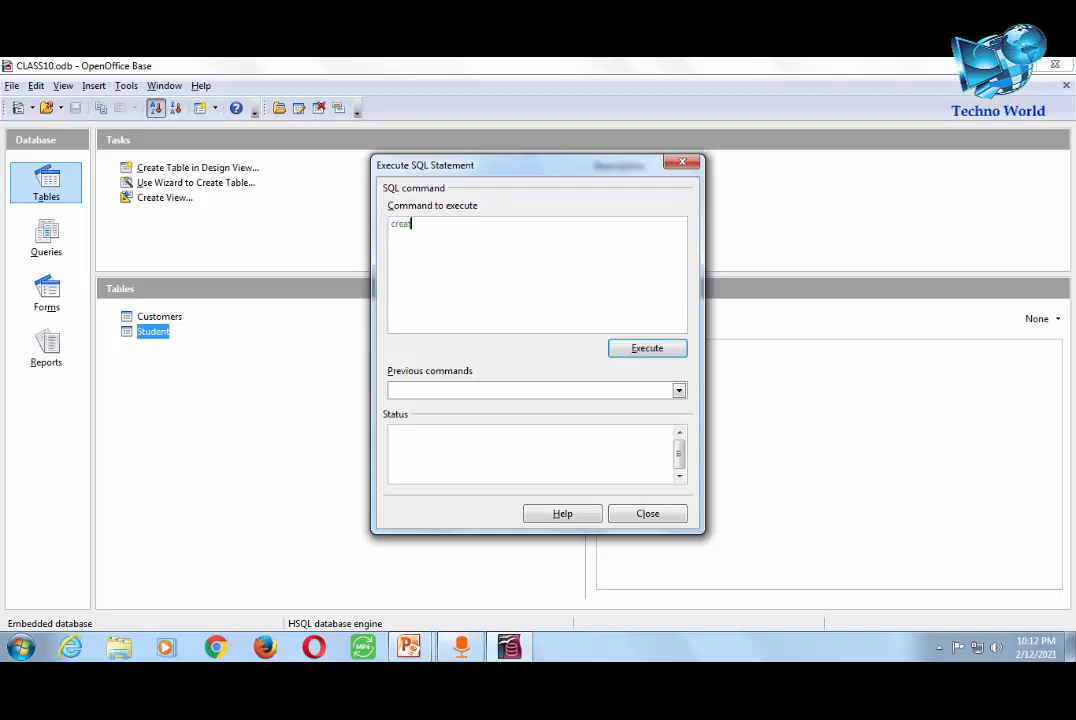
type("e table employee(")
type("Emp_ID")
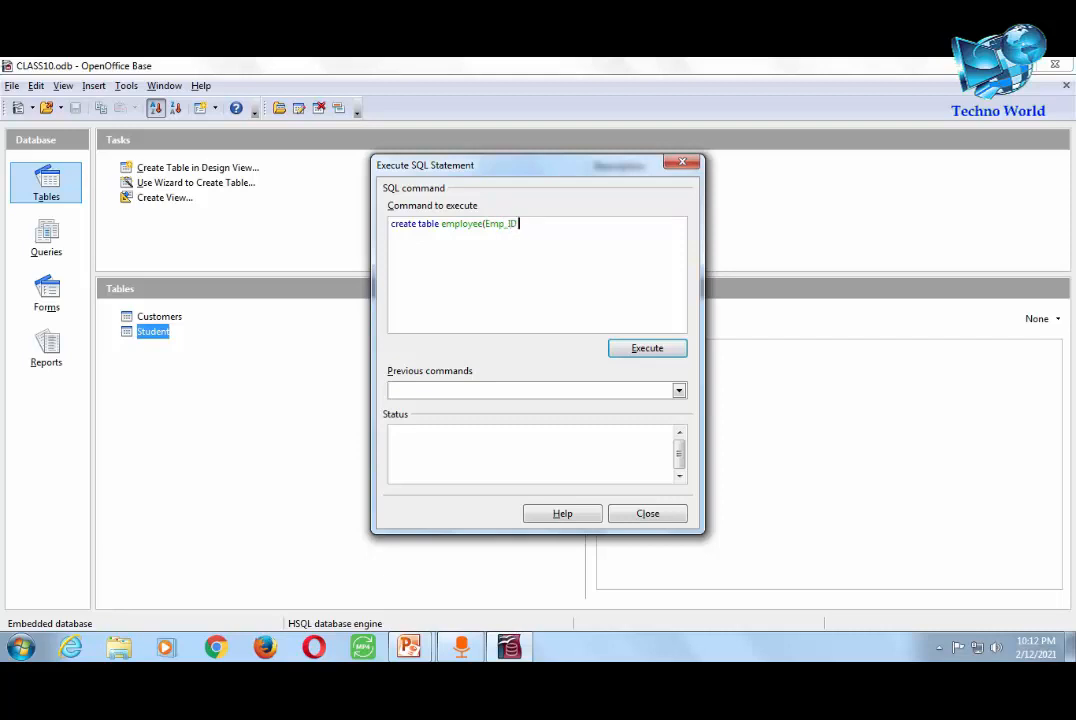
type(" int primary key, Emp_Name")
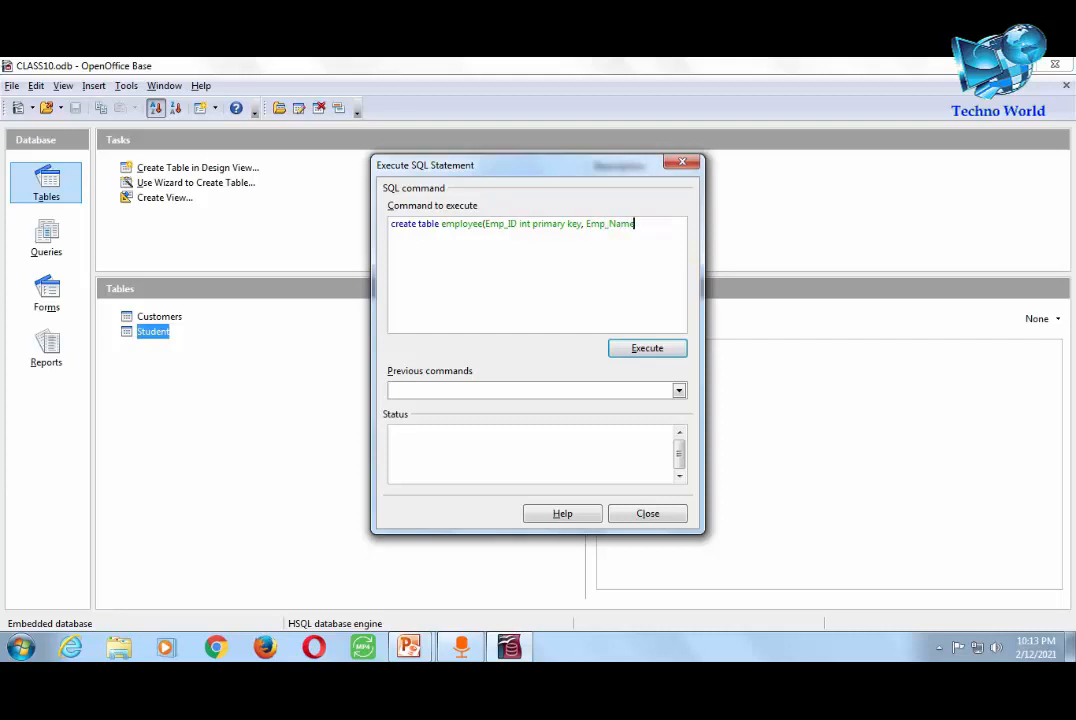
type(" varchar(20), City varchar")
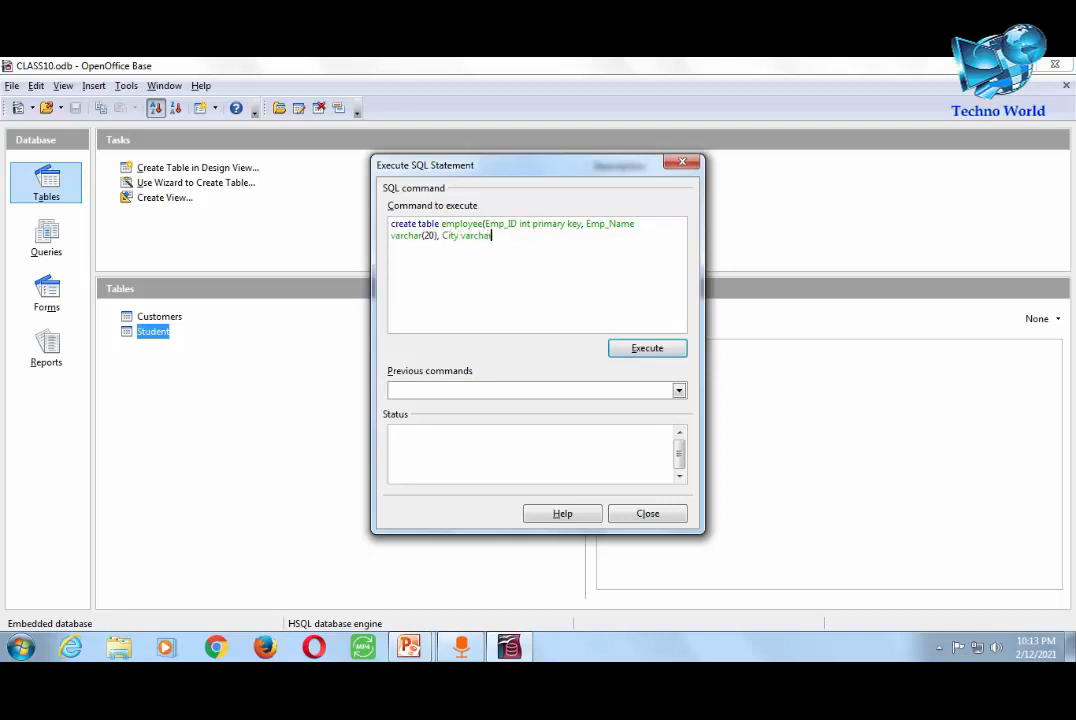
type("(20), Mobile double")
- Finish the statement with ); and execute it to create the employee table, then close the window
type(")")
type(";")
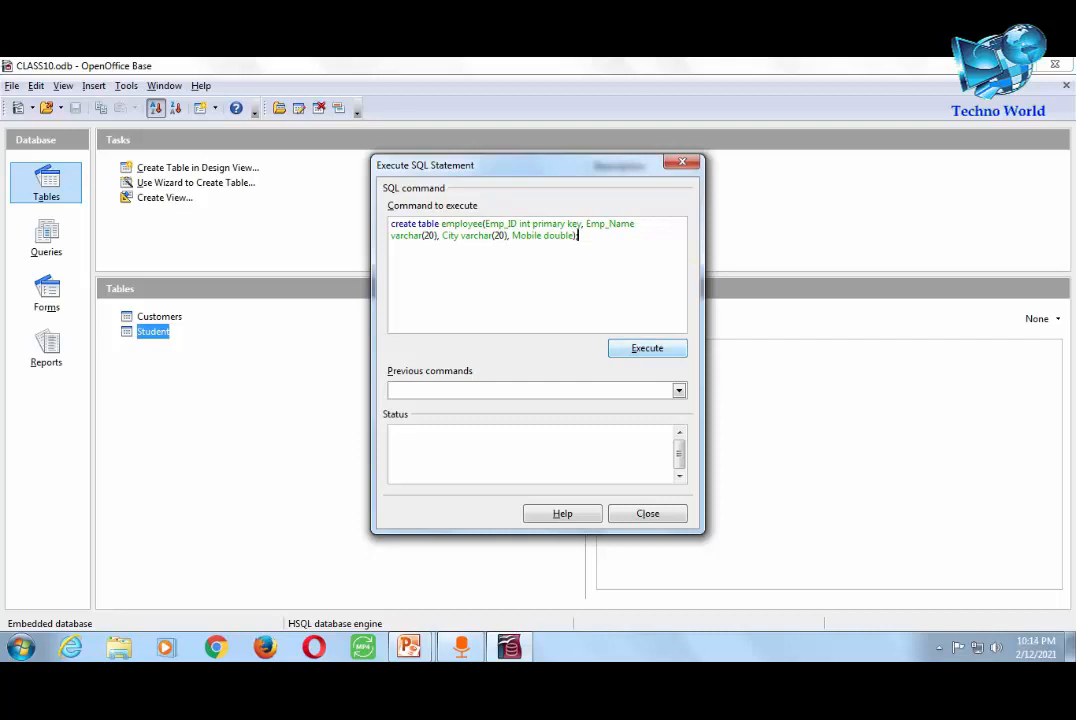
left_click(647, 348)
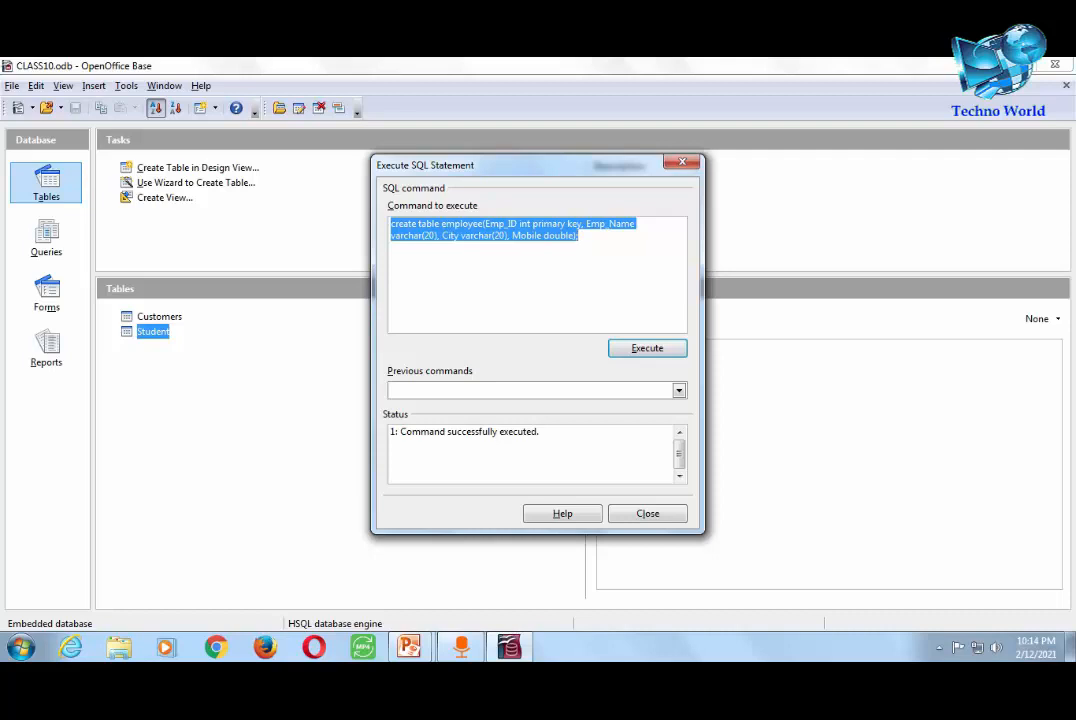
left_click(648, 513)
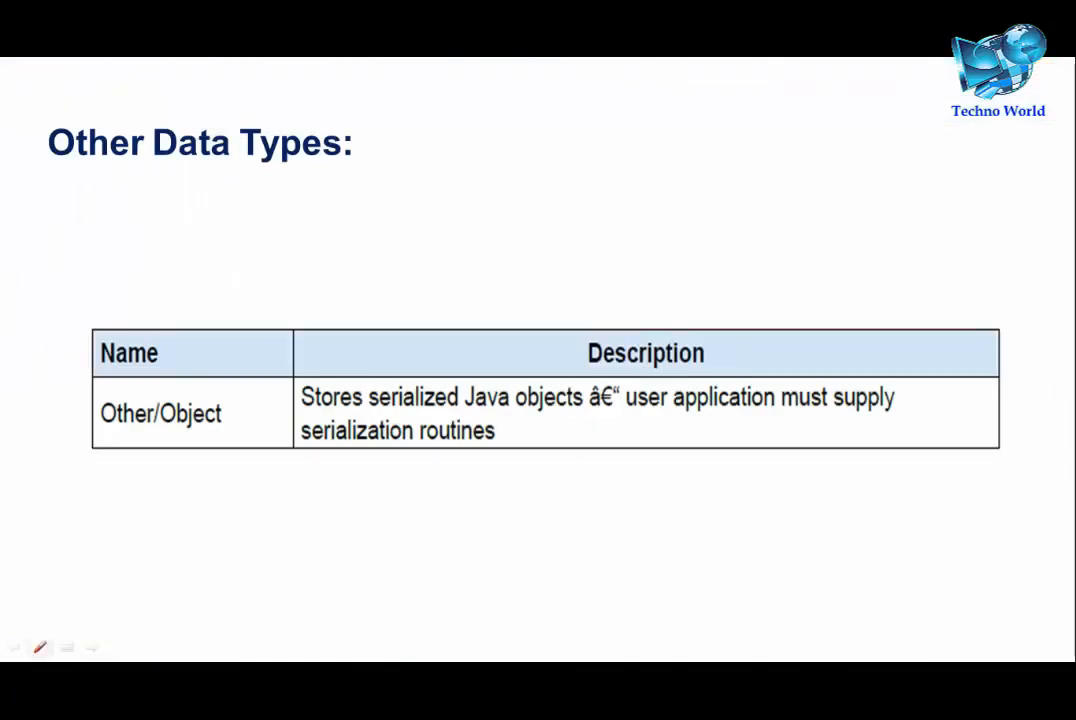
- Launch OpenOffice Base, reopen the CLASS10 database file and show its Tables list
key("super")
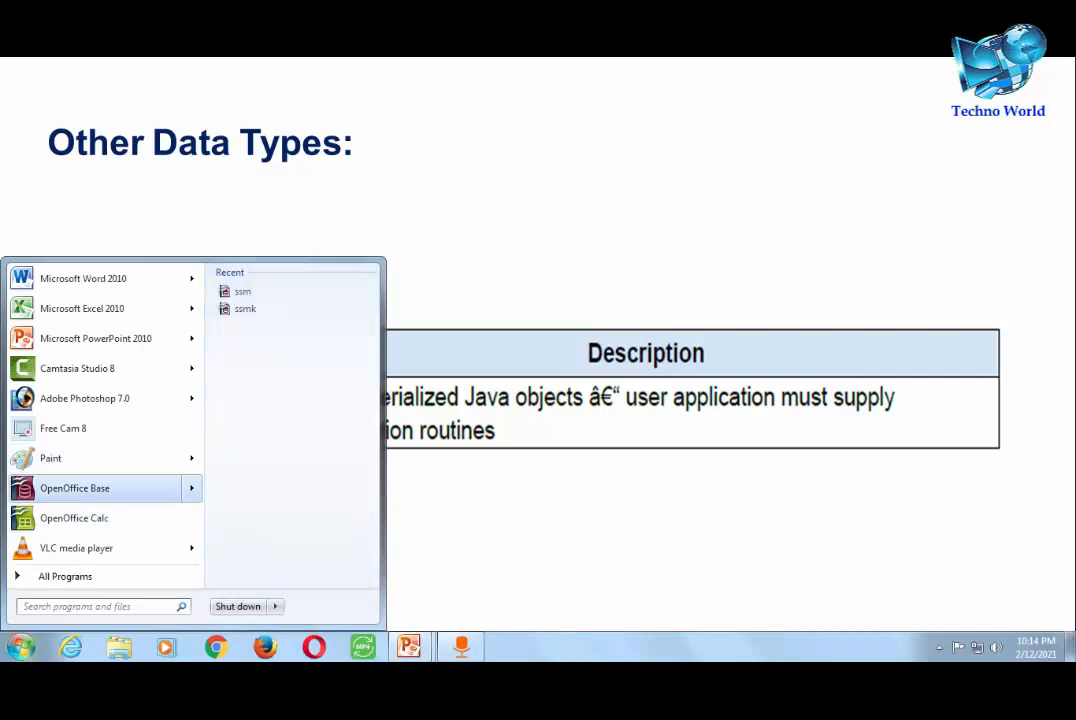
left_click(75, 488)
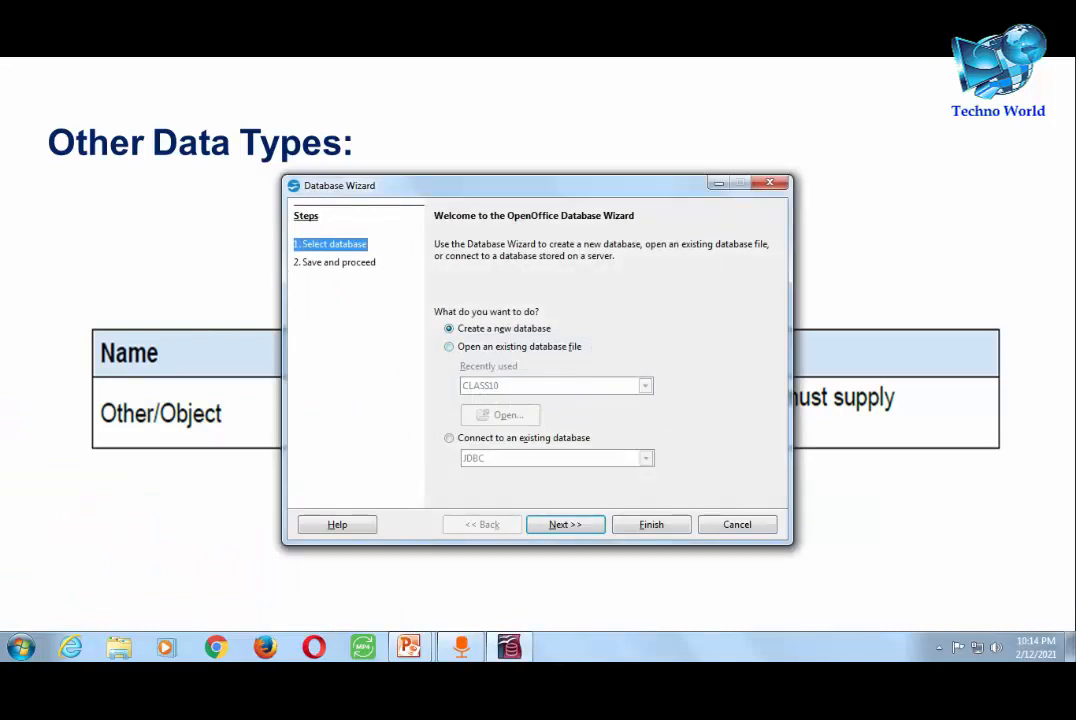
left_click(449, 347)
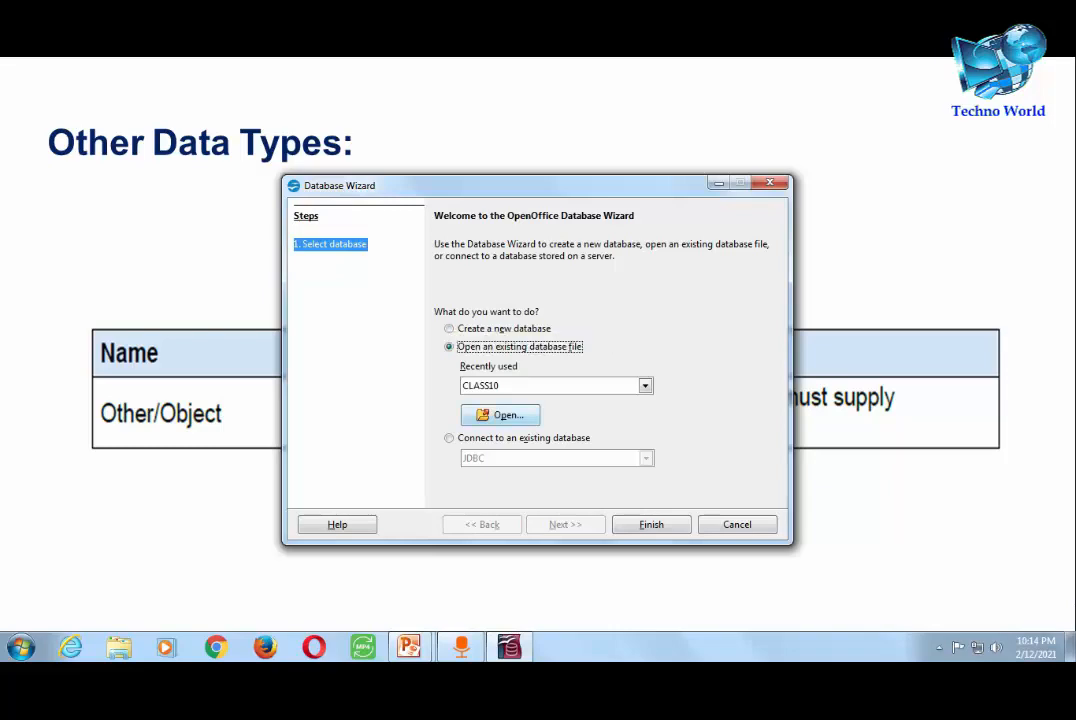
left_click(503, 415)
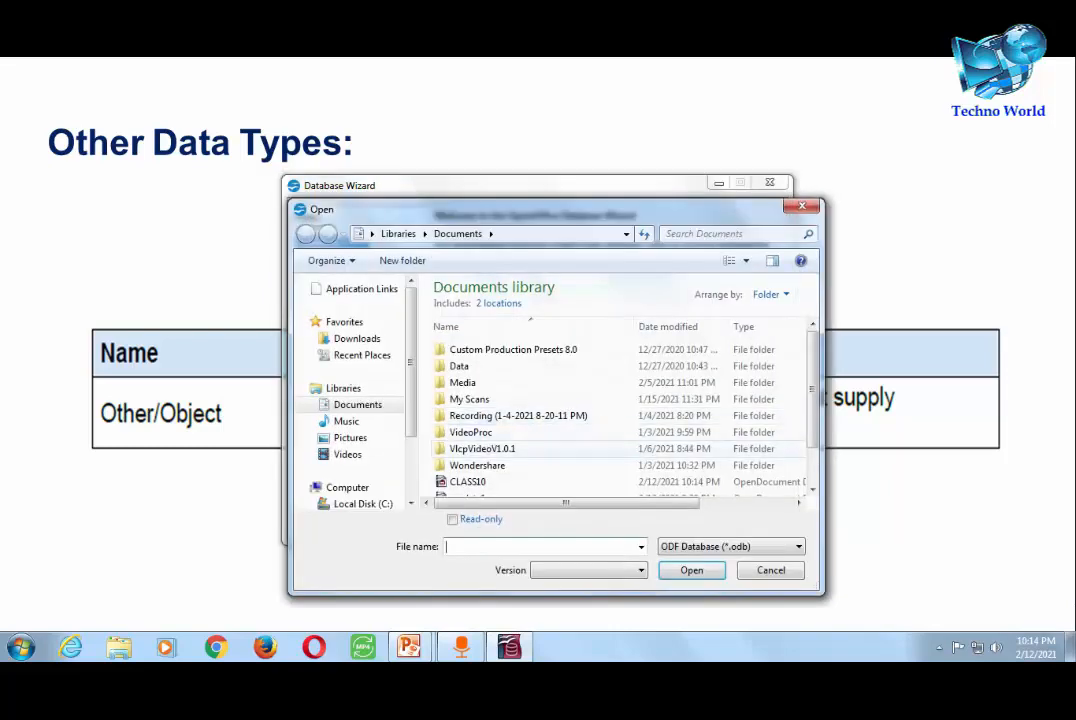
left_click(468, 482)
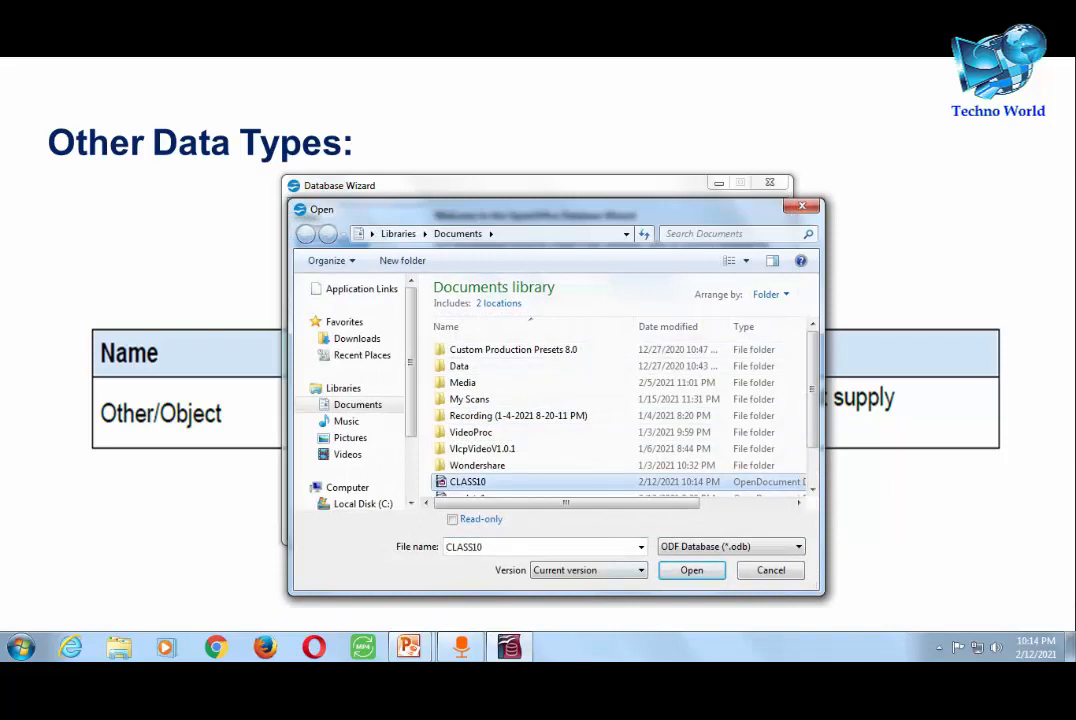
left_click(692, 570)
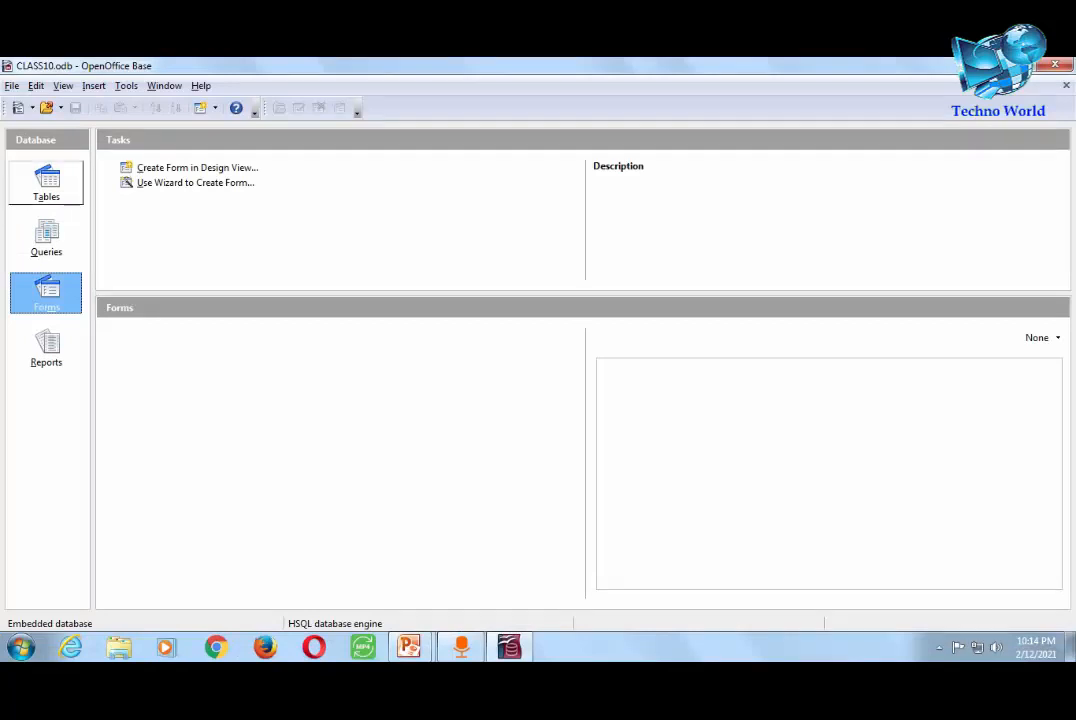
left_click(46, 183)
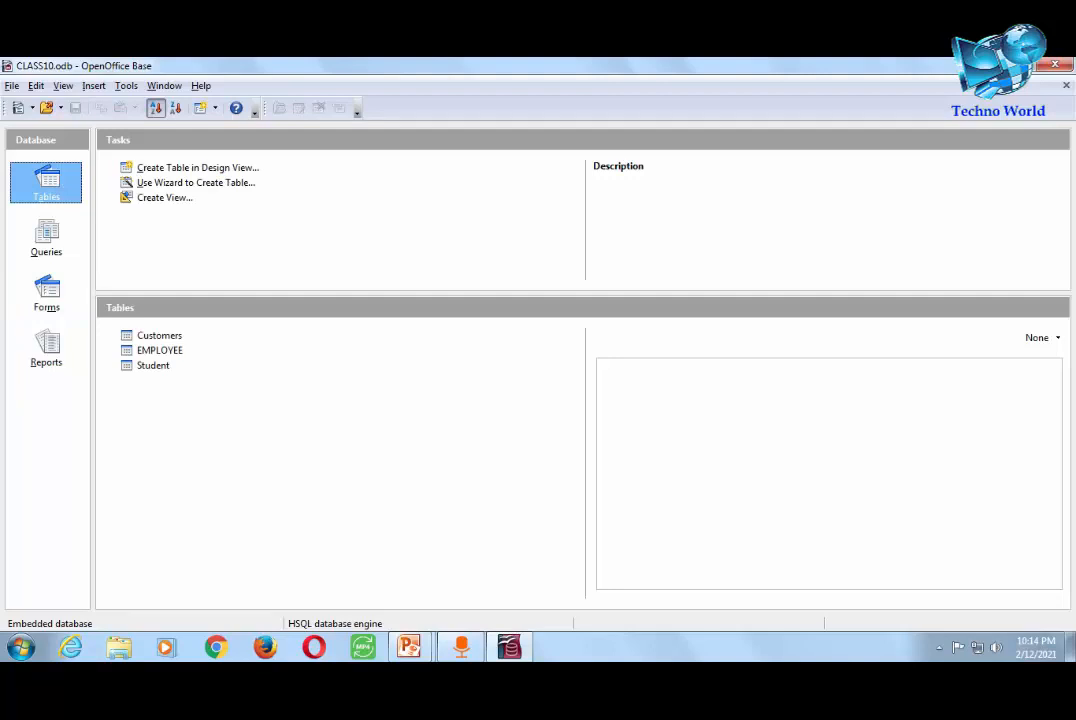
double_click(160, 351)
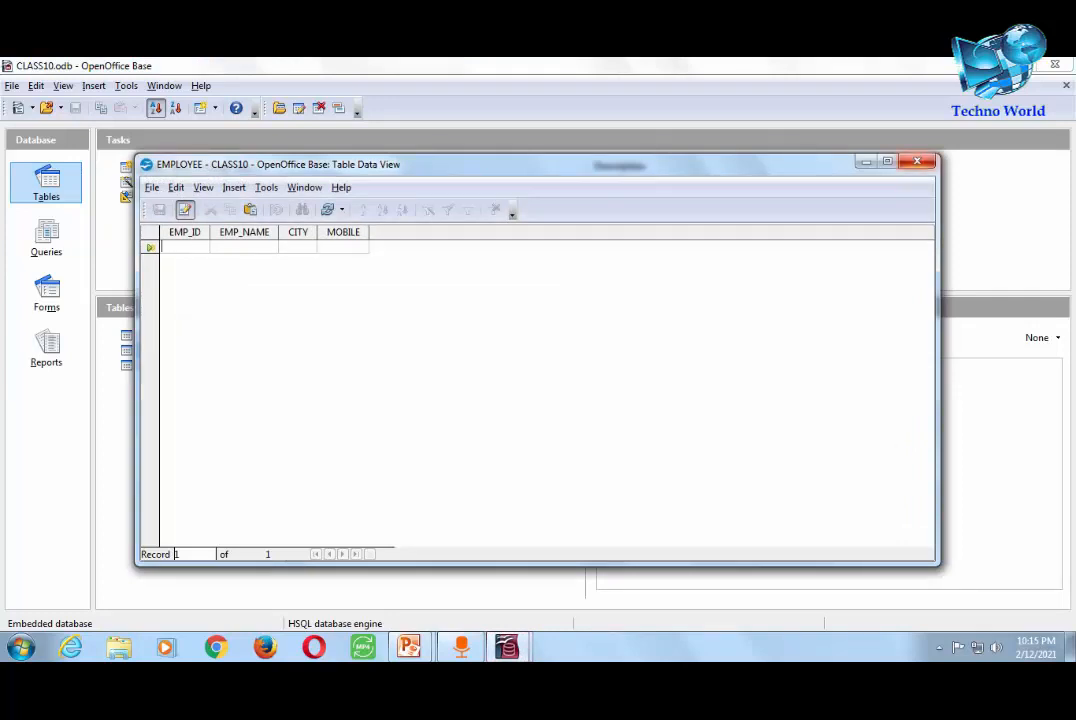
key("alt+F4")
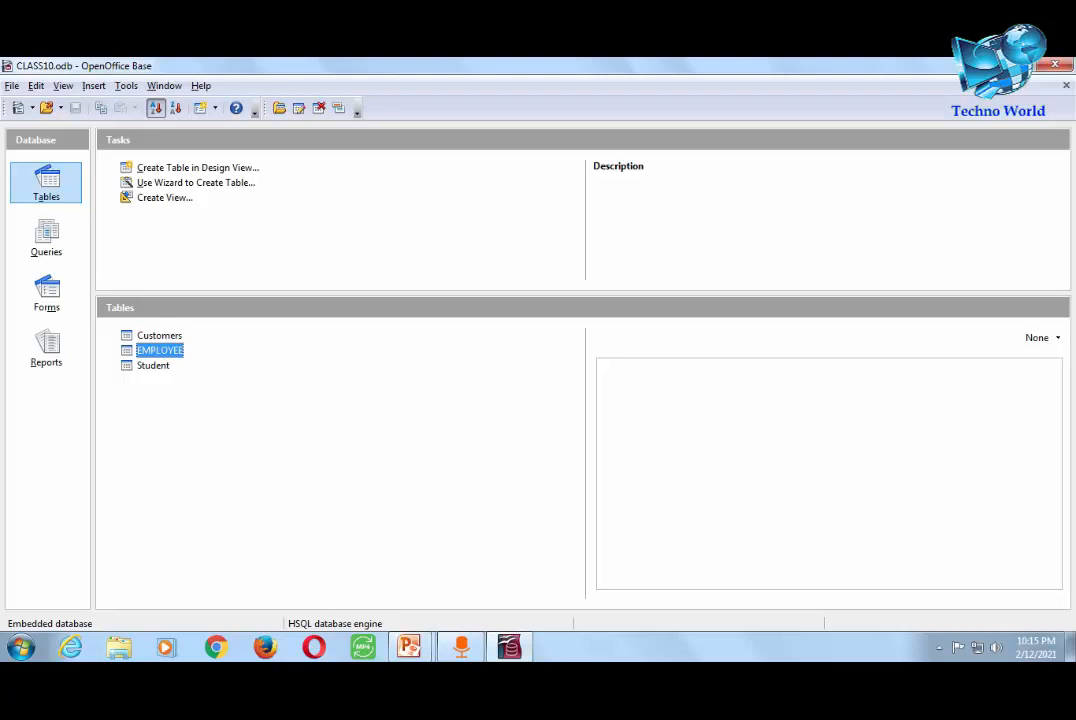
- Run an insert into employee statement adding ID 101, the employee's name, city Patna and a mobile number
left_click(126, 86)
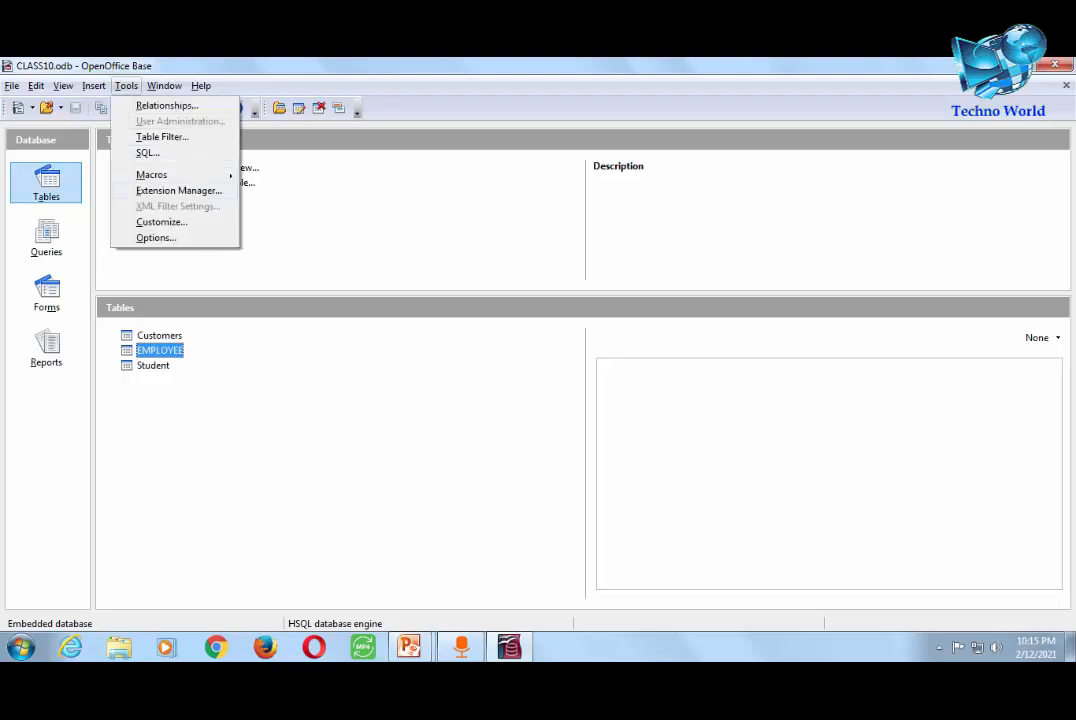
left_click(148, 153)
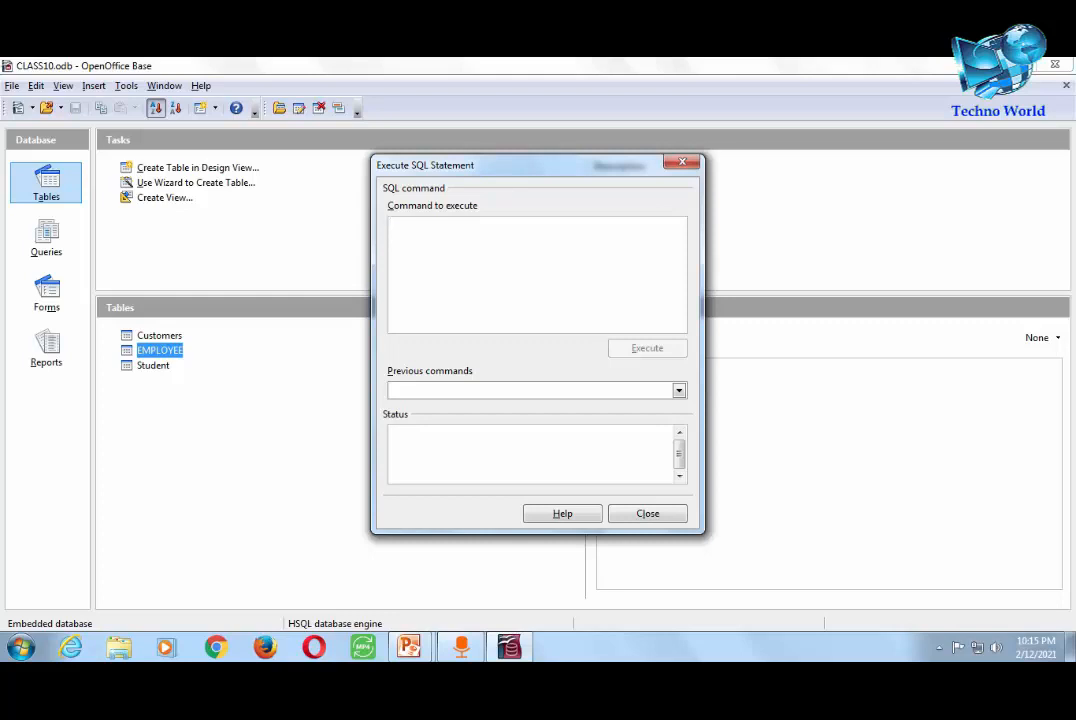
type("ins")
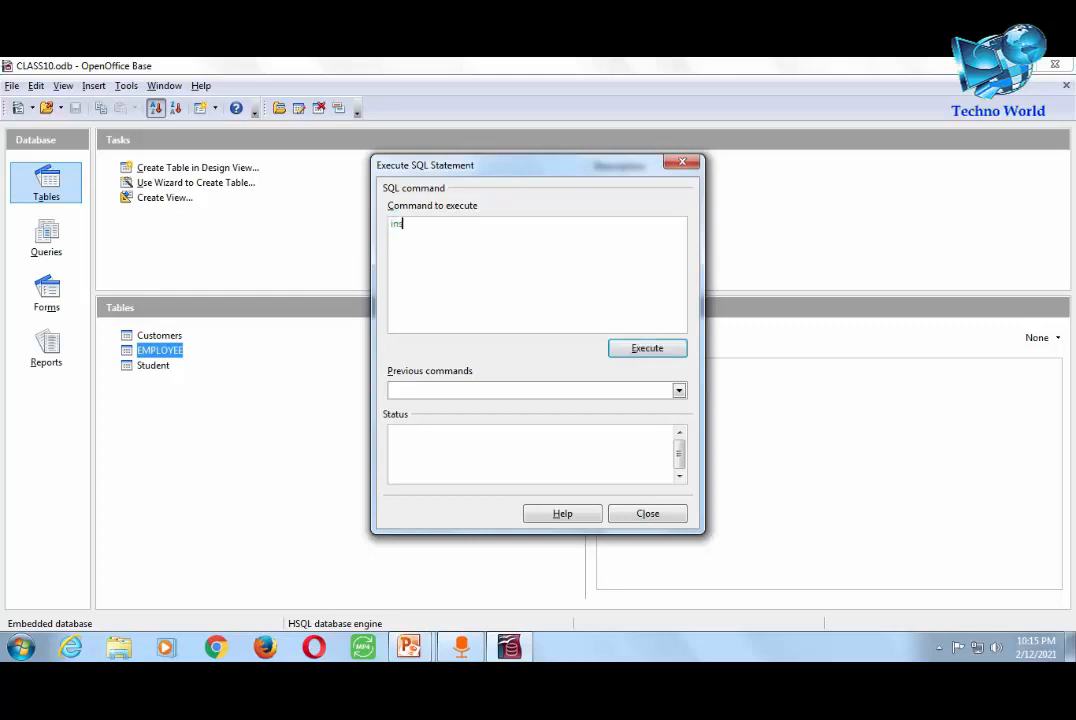
type("ert into employee")
key("Return")
type("values")
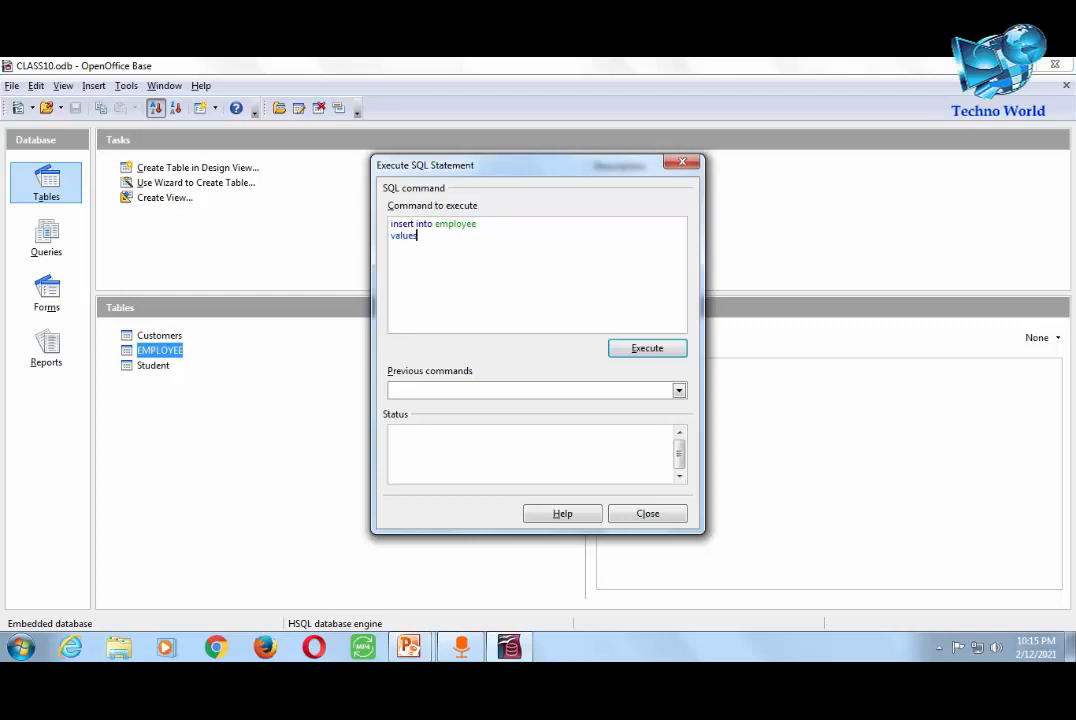
type("(")
type("101")
type(",")
type(",")
type("'")
type("Ra")
type("j'")
type(",")
type("'")
type("Patna")
type("'")
type(",")
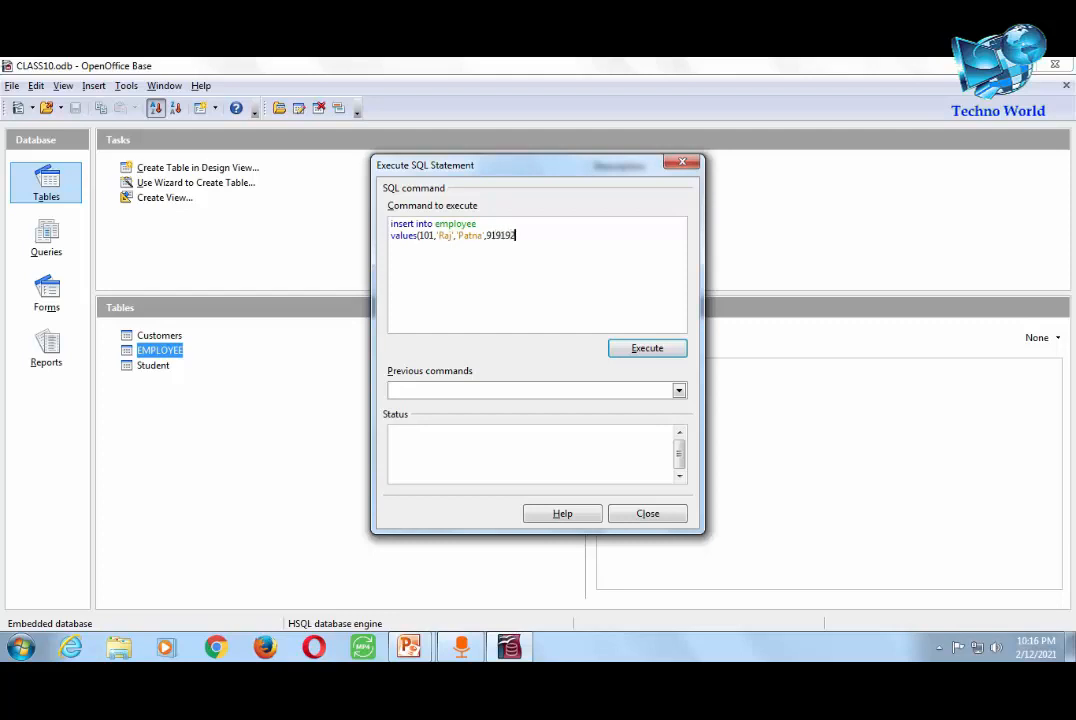
left_click(647, 348)
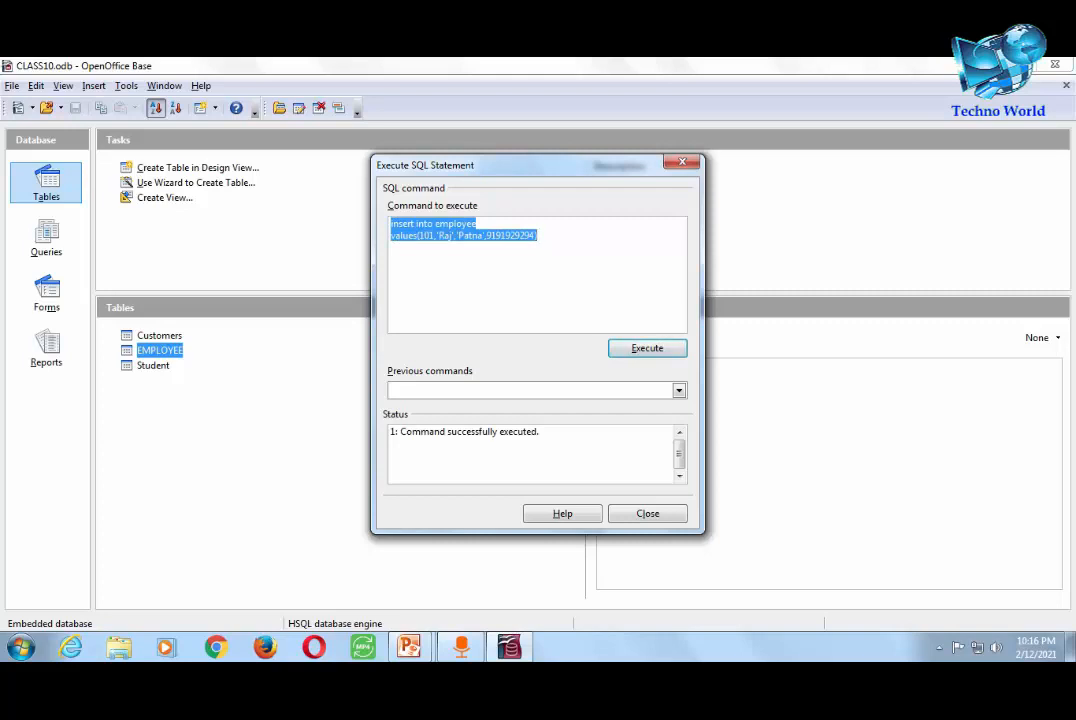
left_click(647, 513)
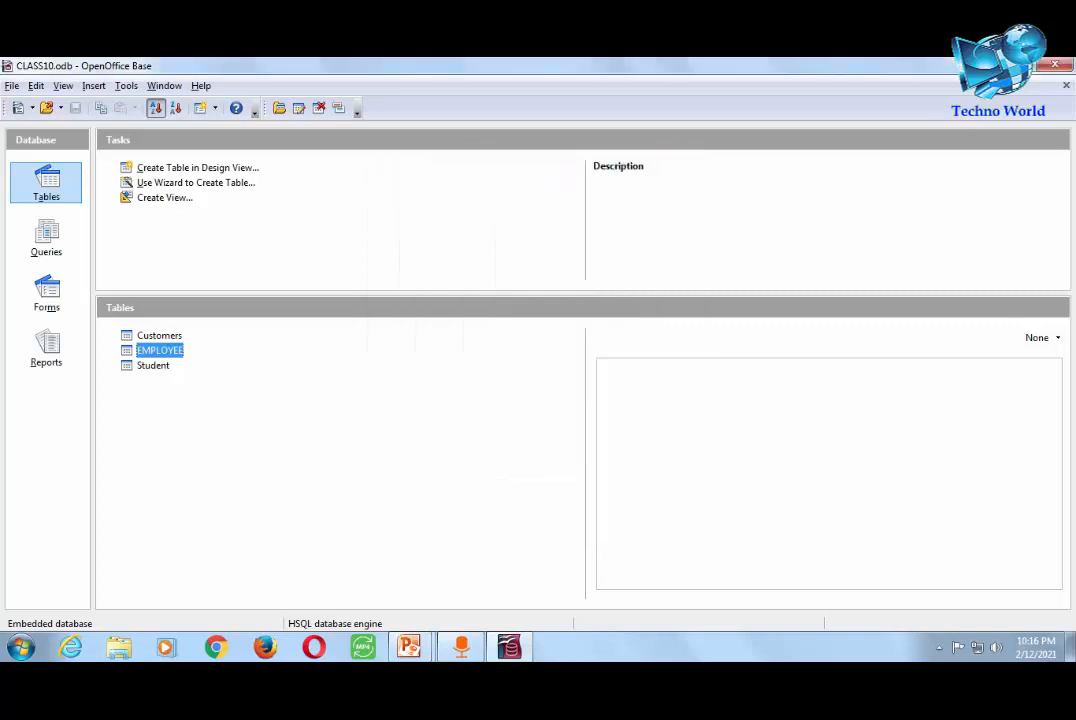
double_click(160, 351)
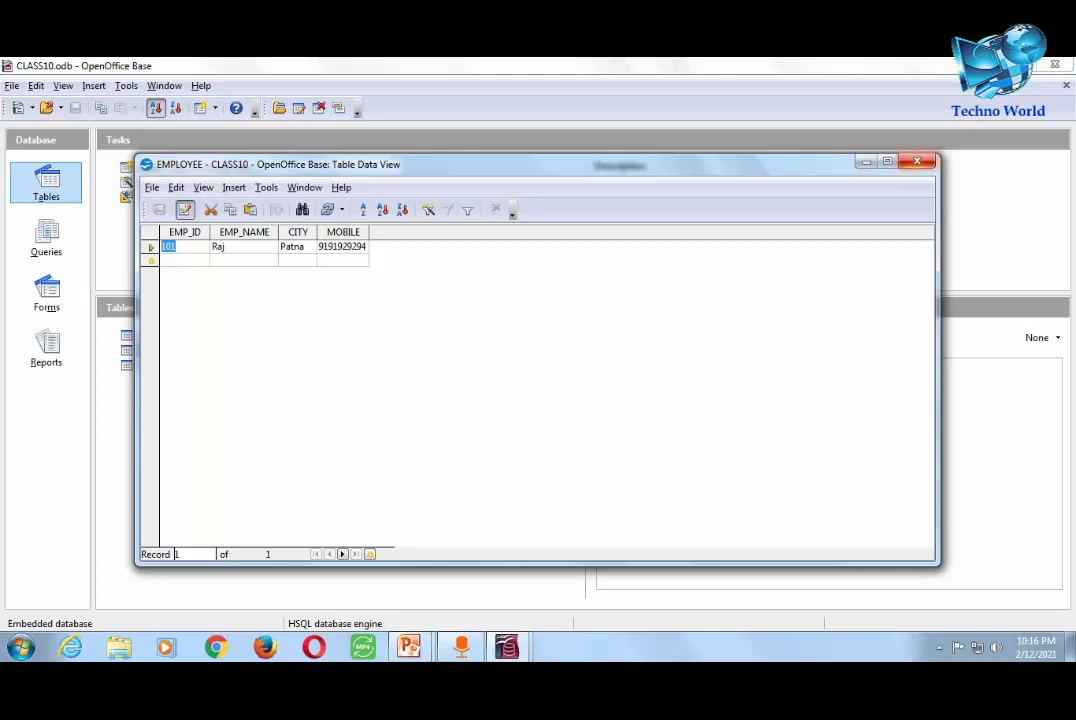
left_click(917, 161)
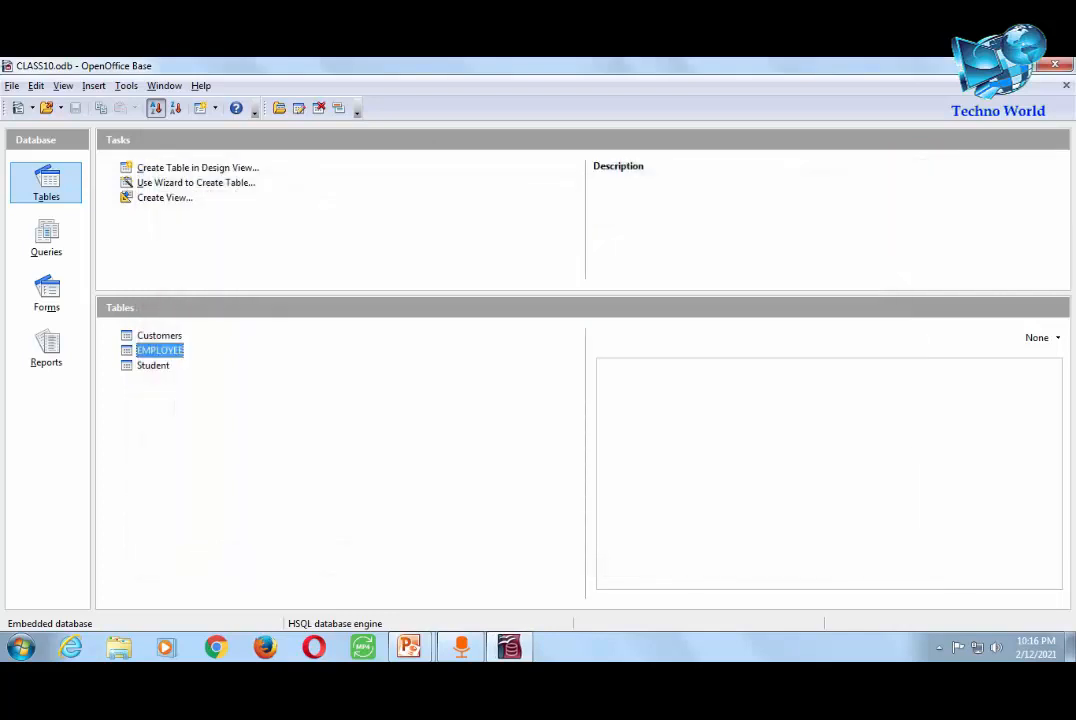